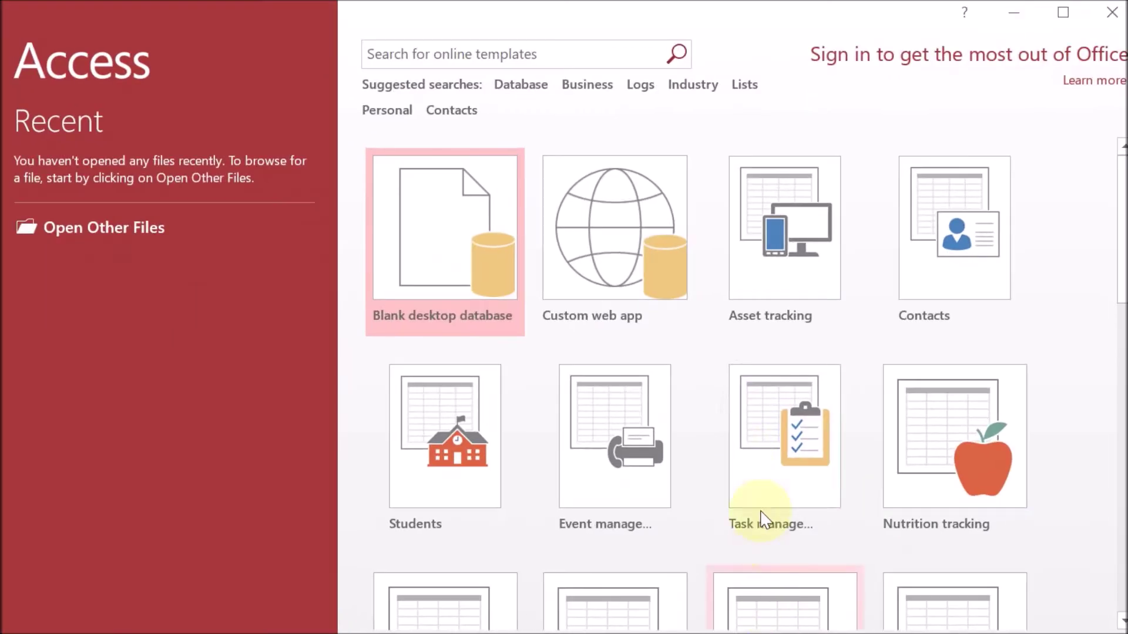
# Start a blank desktop database and name its file DB
pyautogui.click(465, 239)
pyautogui.click(619, 307)
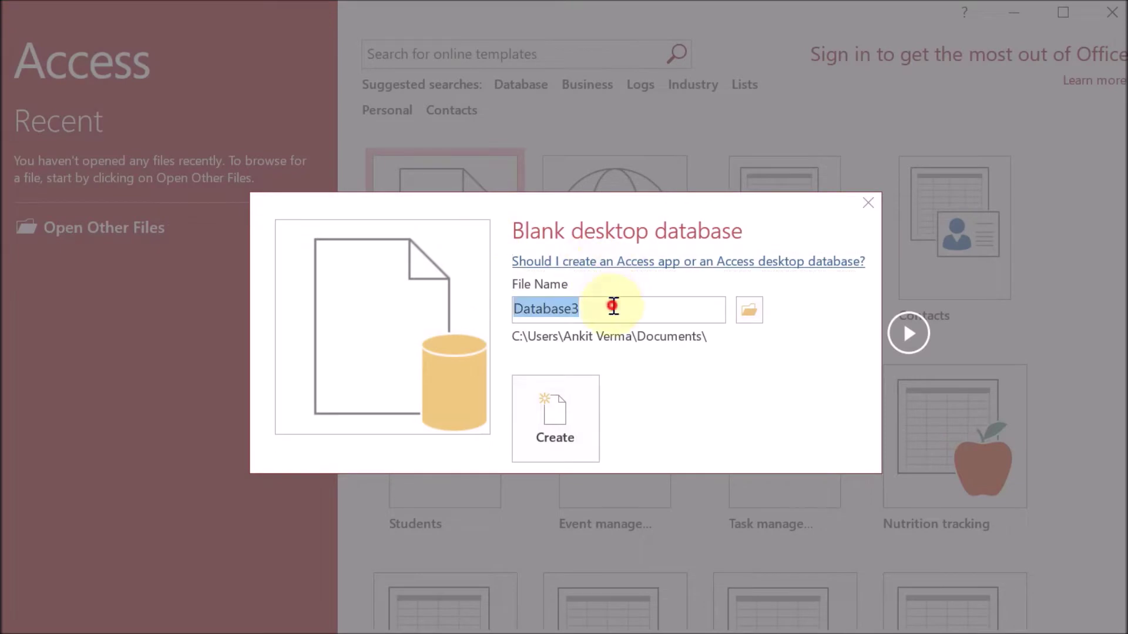
pyautogui.moveTo(511, 307); pyautogui.dragTo(588, 299)
pyautogui.write('DB')
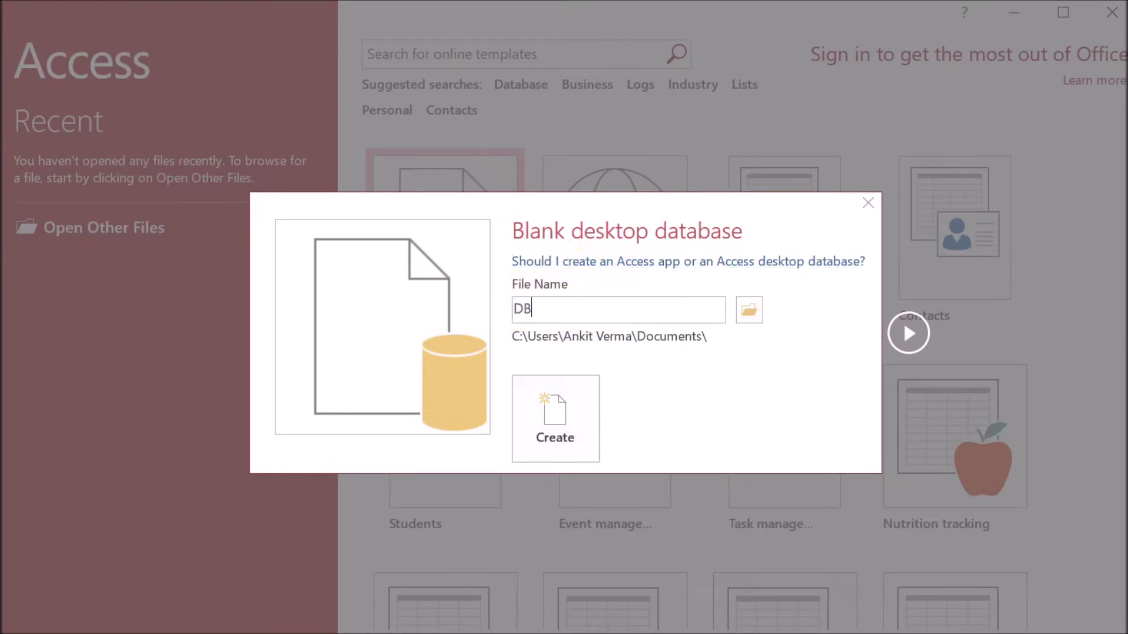
# Create the database on the Desktop in the Microsoft Access Databases (2002-2003 format) file type
pyautogui.click(749, 310)
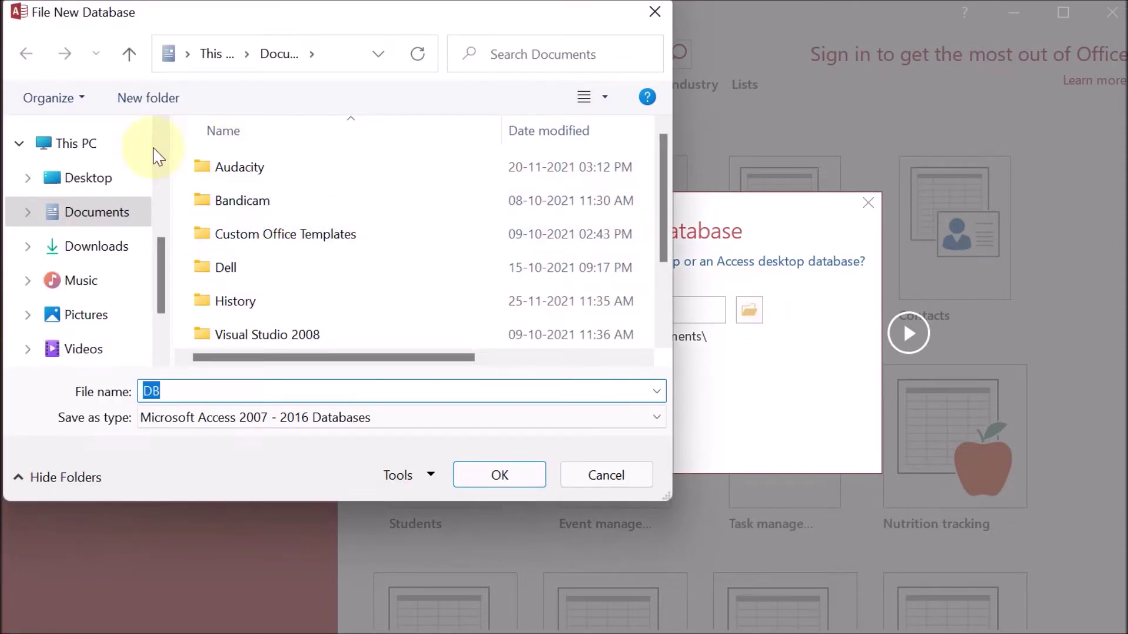
pyautogui.click(101, 184)
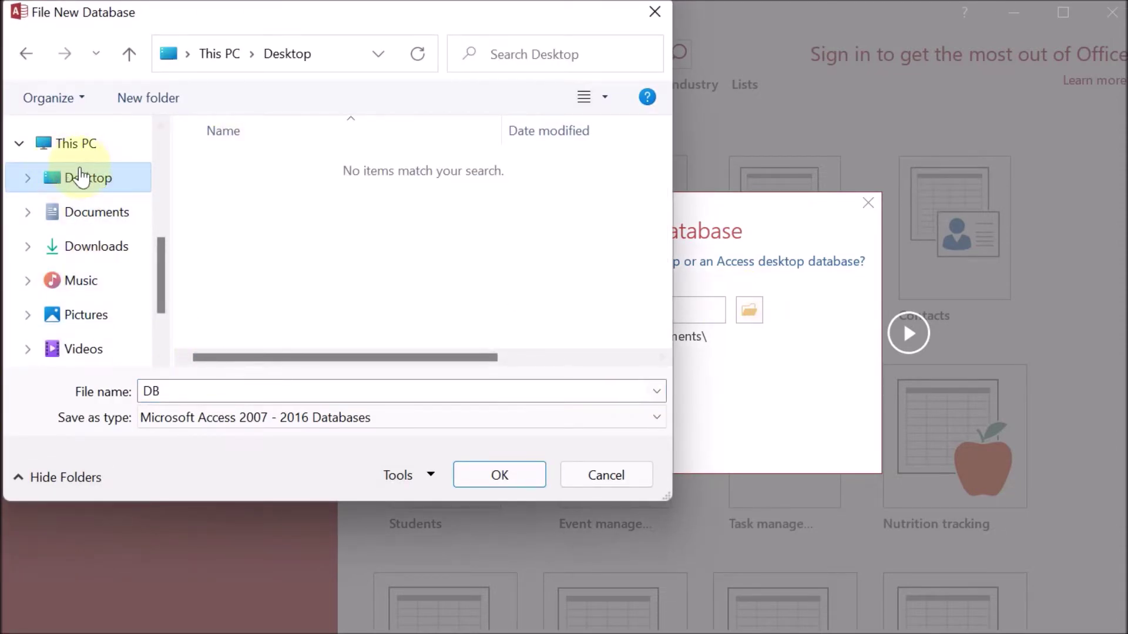
pyautogui.click(293, 428)
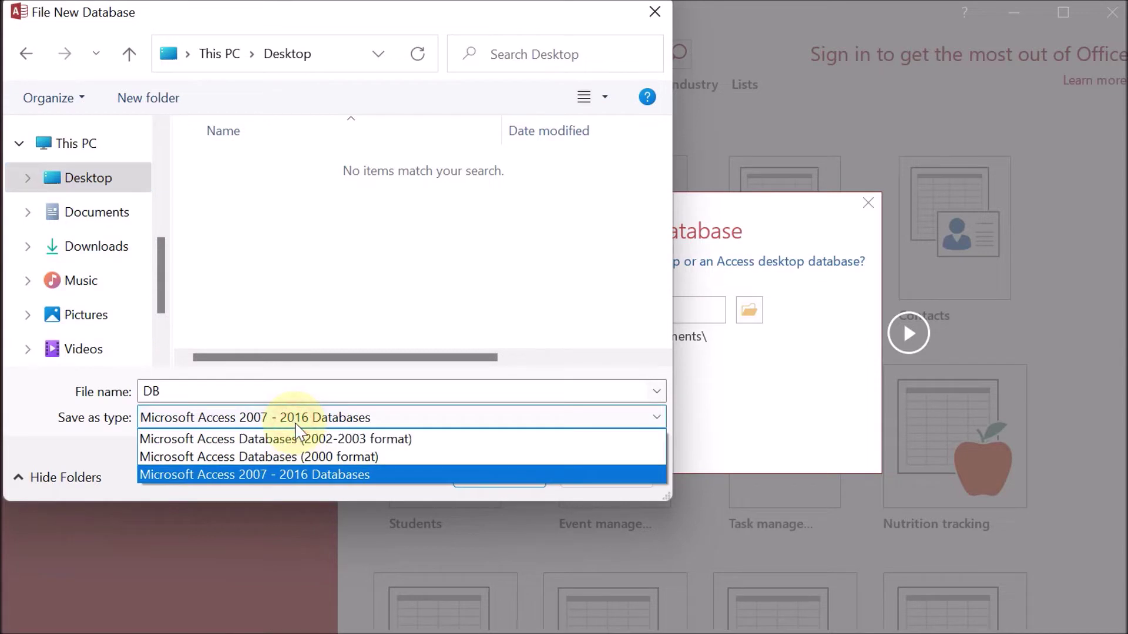
pyautogui.click(308, 440)
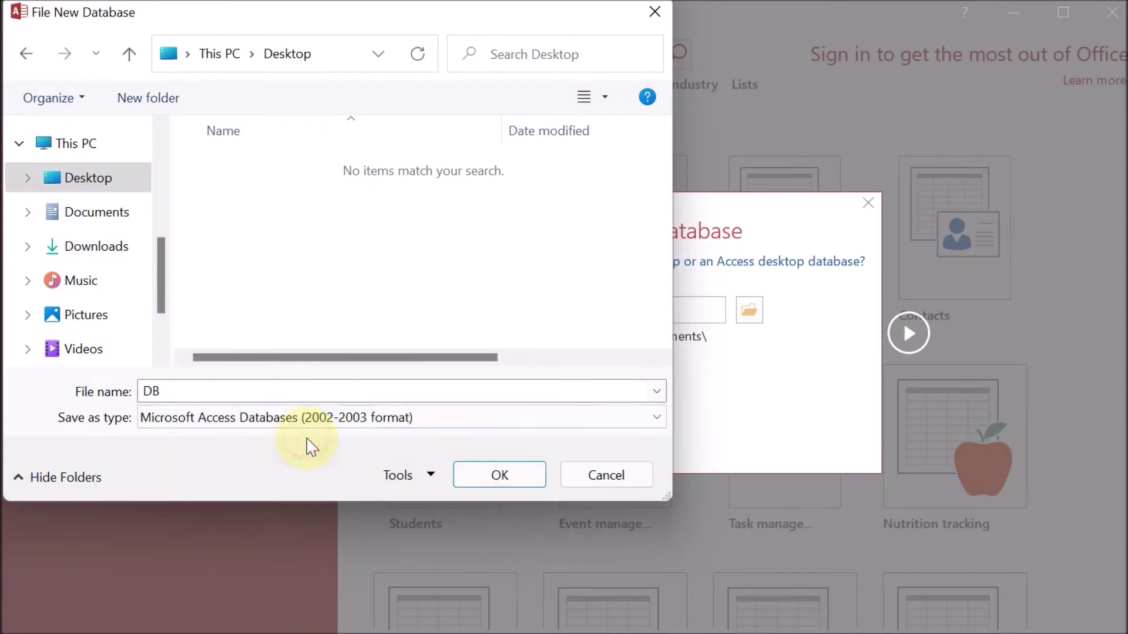
pyautogui.click(489, 477)
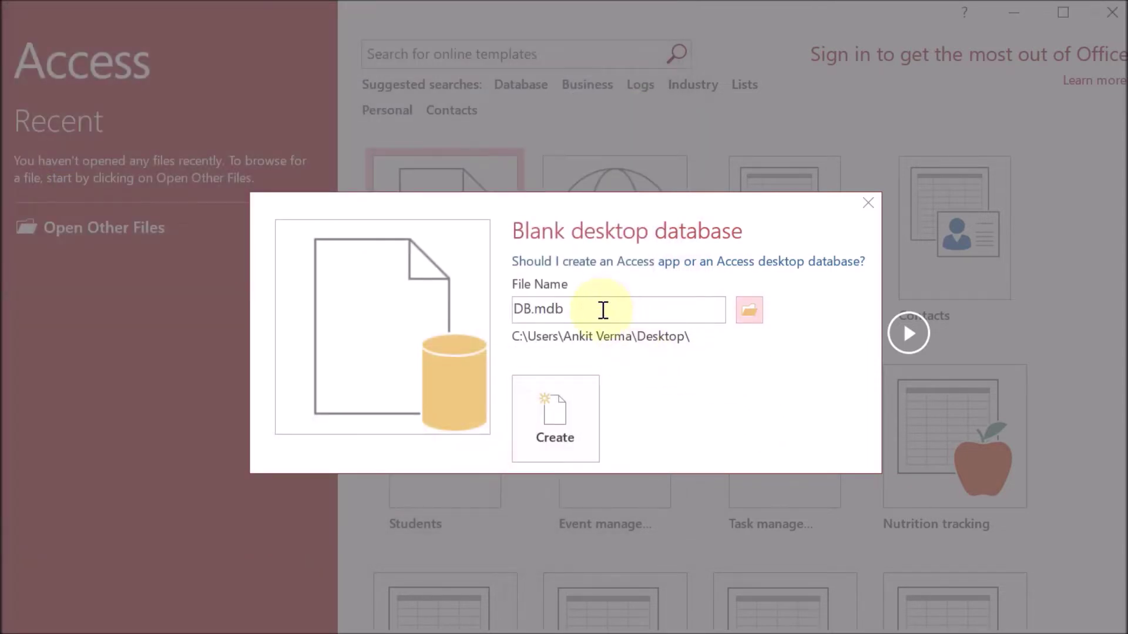
pyautogui.click(570, 397)
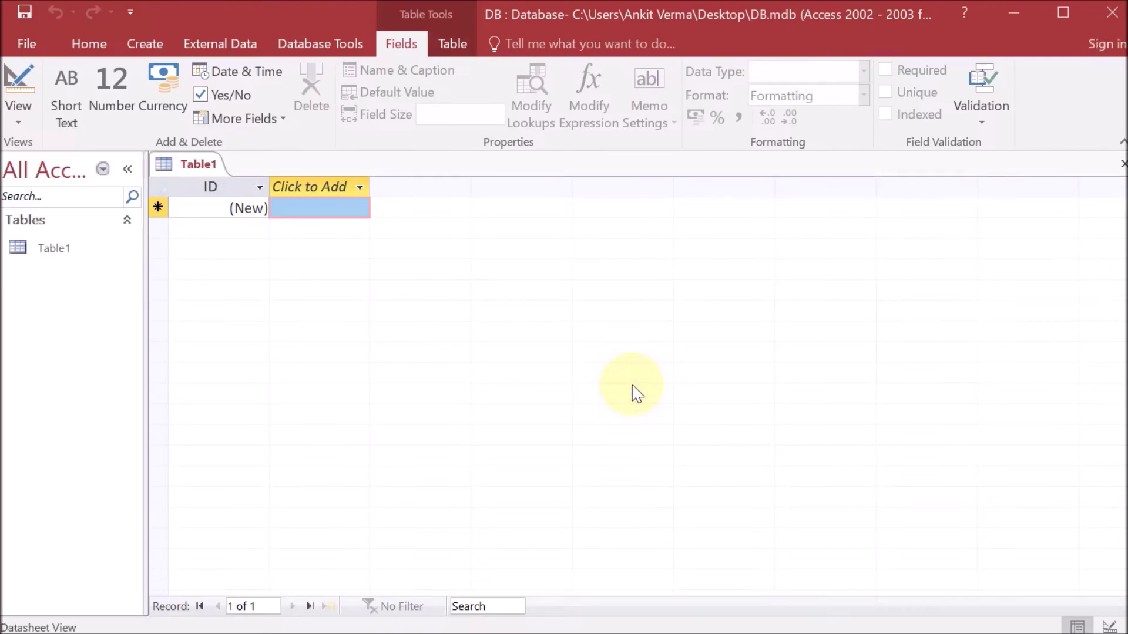
# Switch Table1 to Design View, saving the table under the name Employee
pyautogui.rightClick(65, 249)
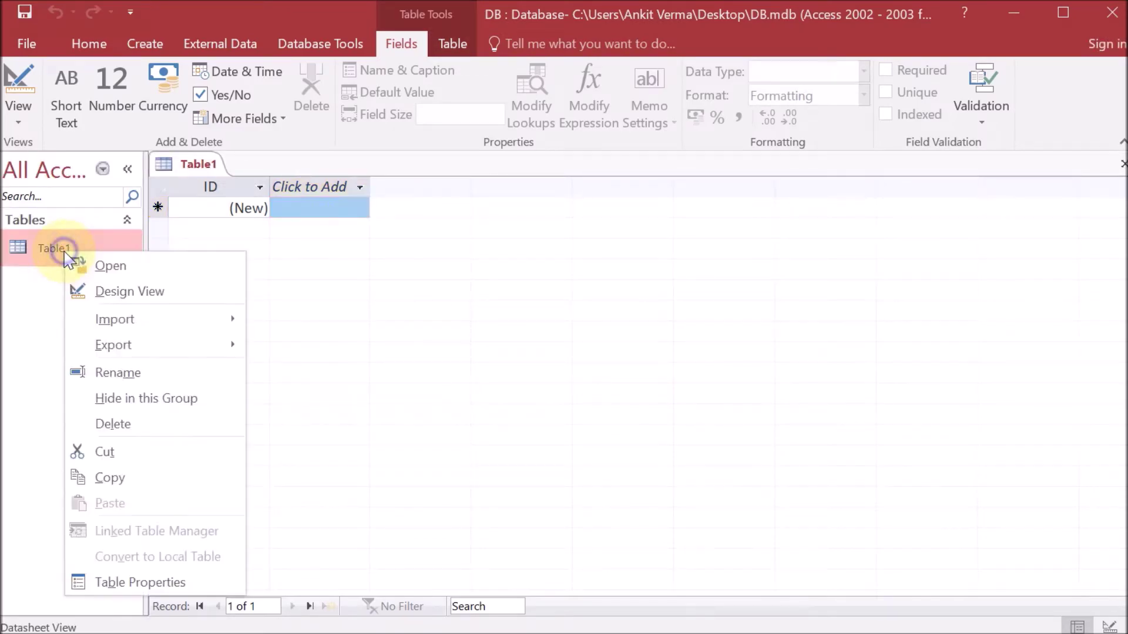
pyautogui.click(112, 291)
pyautogui.write('Employee')
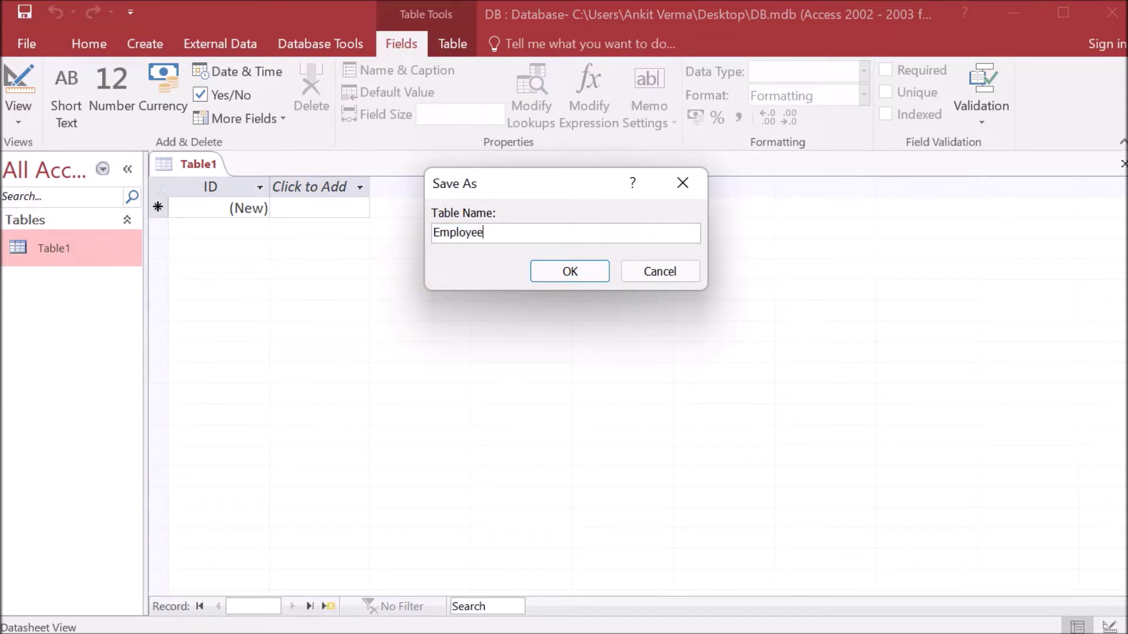
pyautogui.click(587, 271)
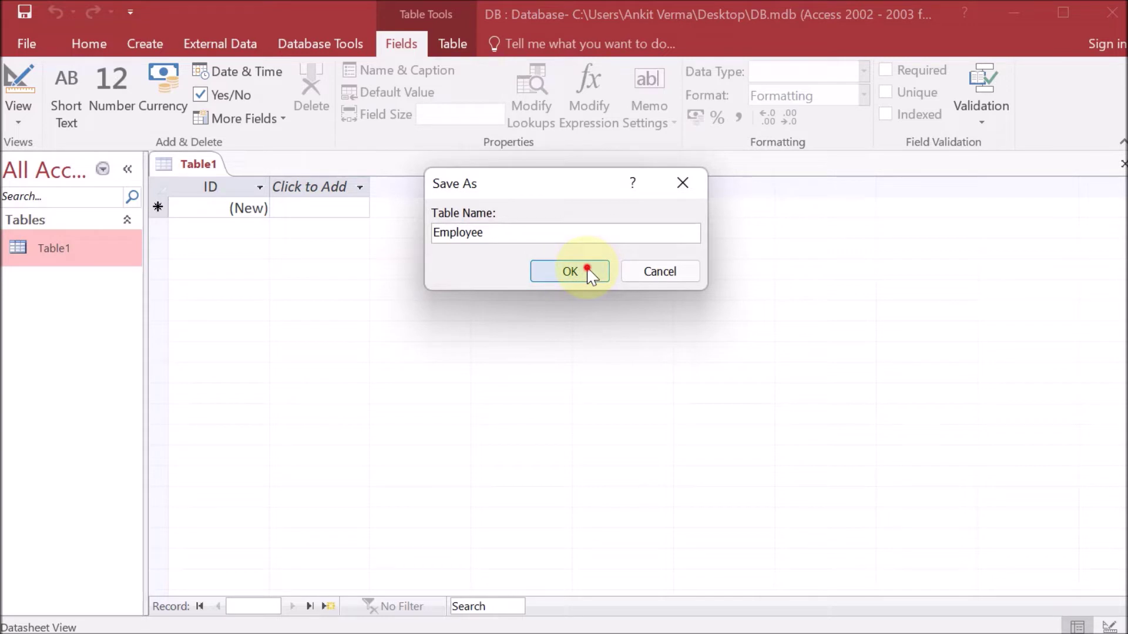
# Rename the primary key field ID as E_ID and set its data type to Number
pyautogui.click(250, 207)
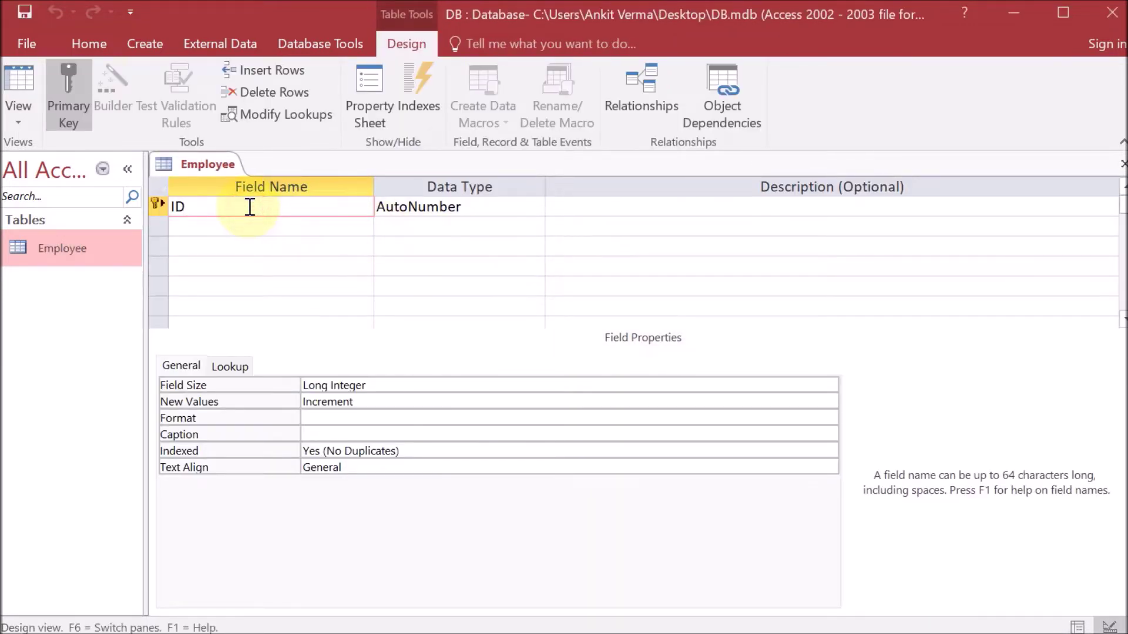
pyautogui.hotkey('shift', 'space')
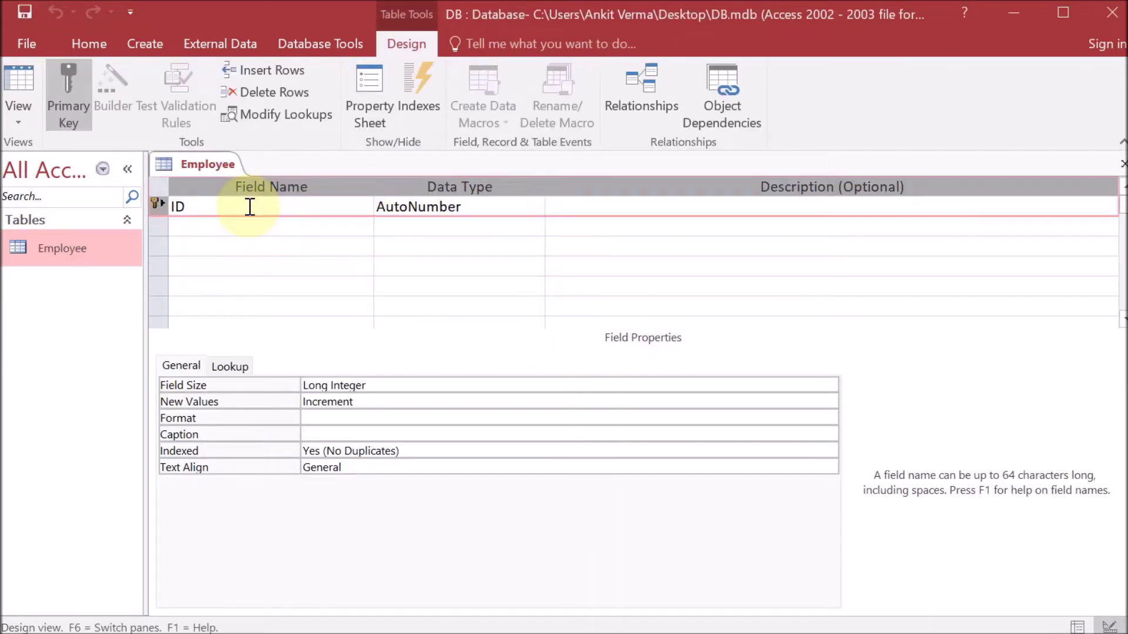
pyautogui.click(249, 207)
pyautogui.doubleClick(173, 204)
pyautogui.write('E_')
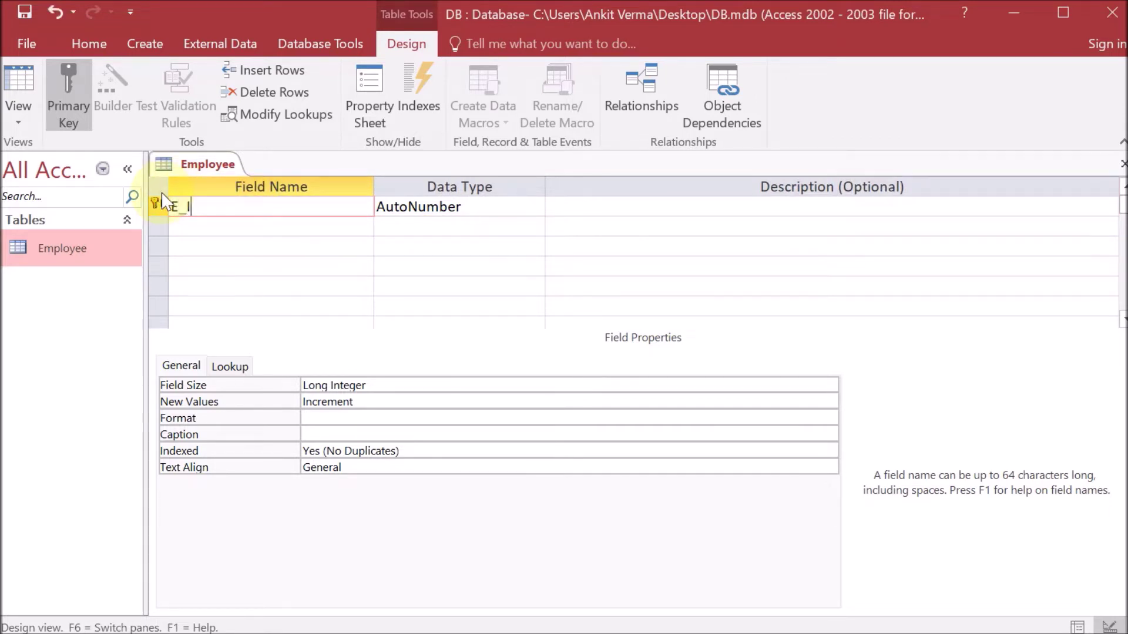
pyautogui.click(525, 207)
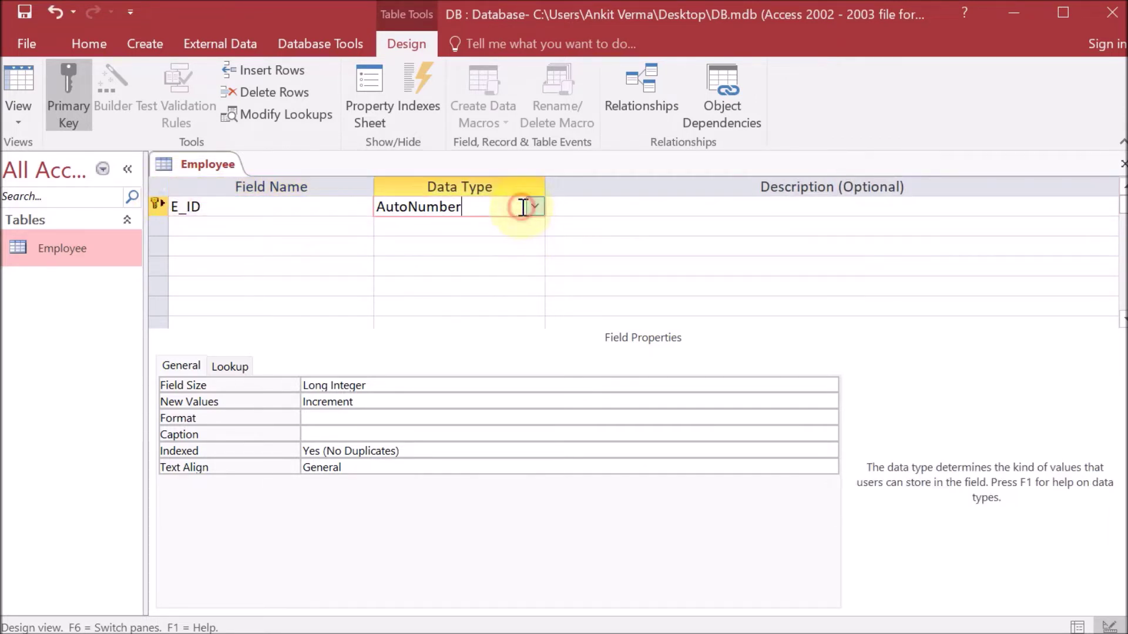
pyautogui.click(536, 210)
pyautogui.click(488, 266)
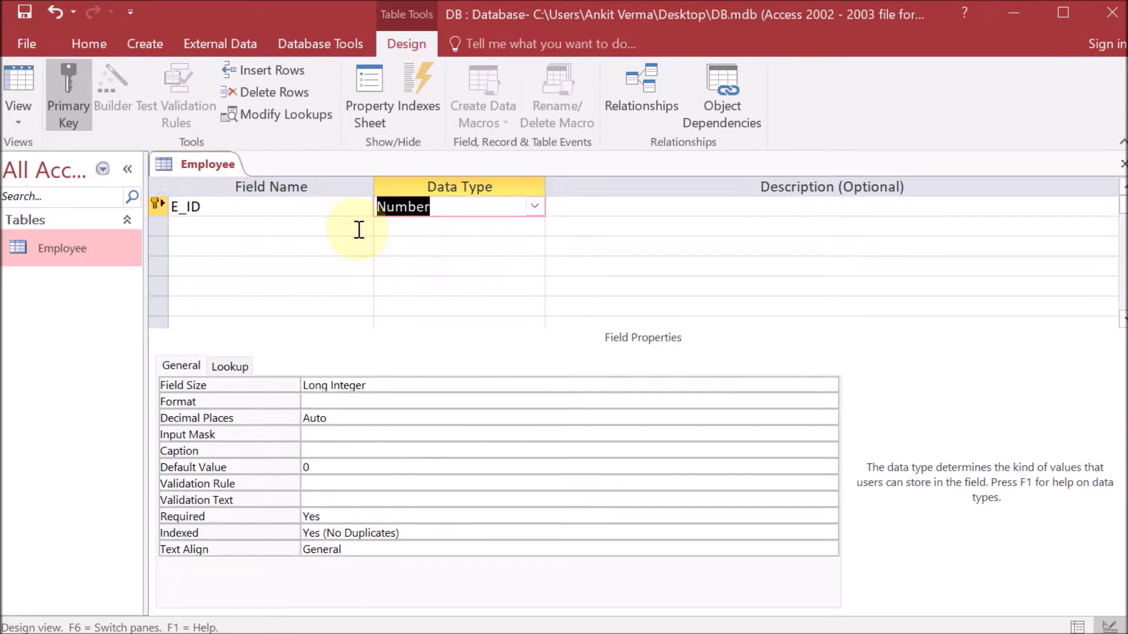
# Add a field named E_Name with the Short Text data type below E_ID
pyautogui.click(353, 229)
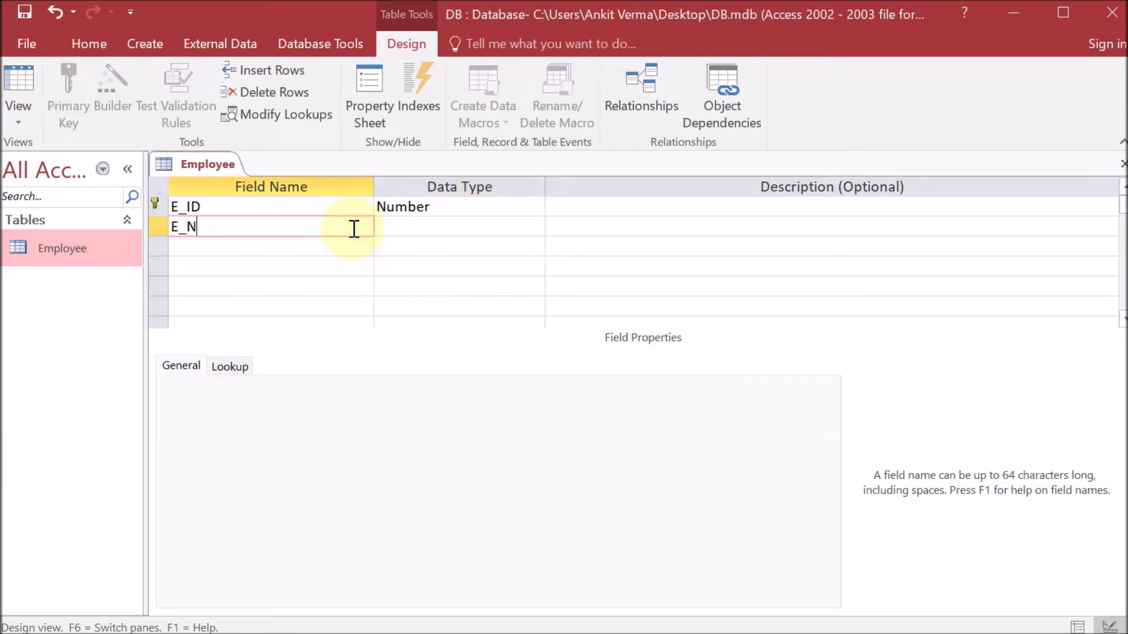
pyautogui.click(411, 230)
pyautogui.click(534, 226)
pyautogui.click(535, 227)
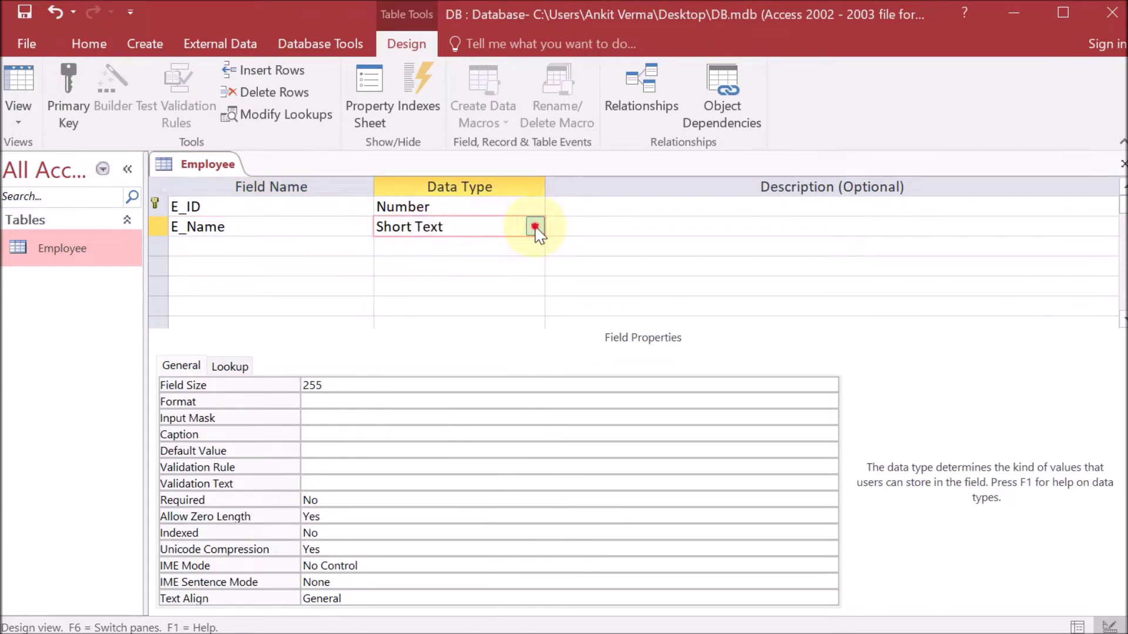
# Add a field named E_Salary with the Number data type below E_Name
pyautogui.click(318, 241)
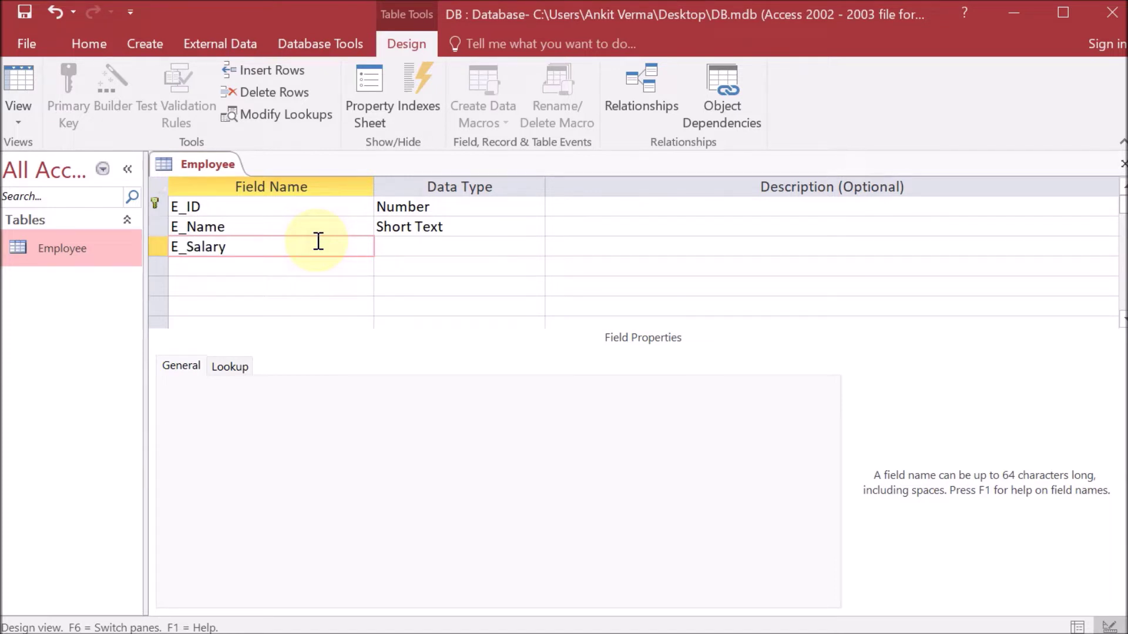
pyautogui.click(516, 244)
pyautogui.click(534, 245)
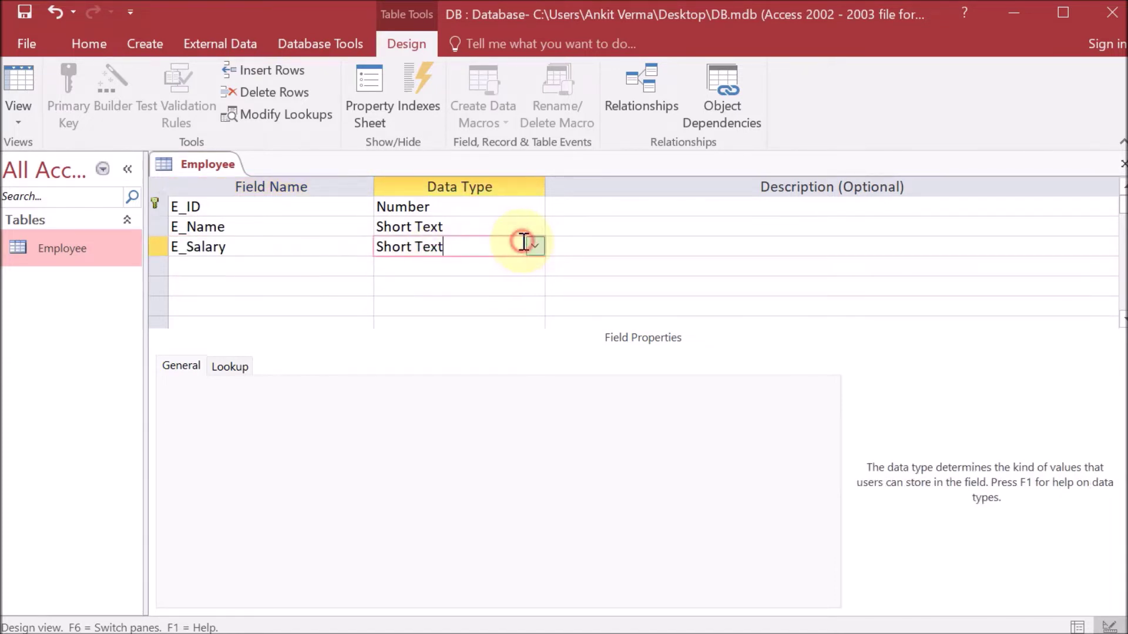
pyautogui.click(440, 307)
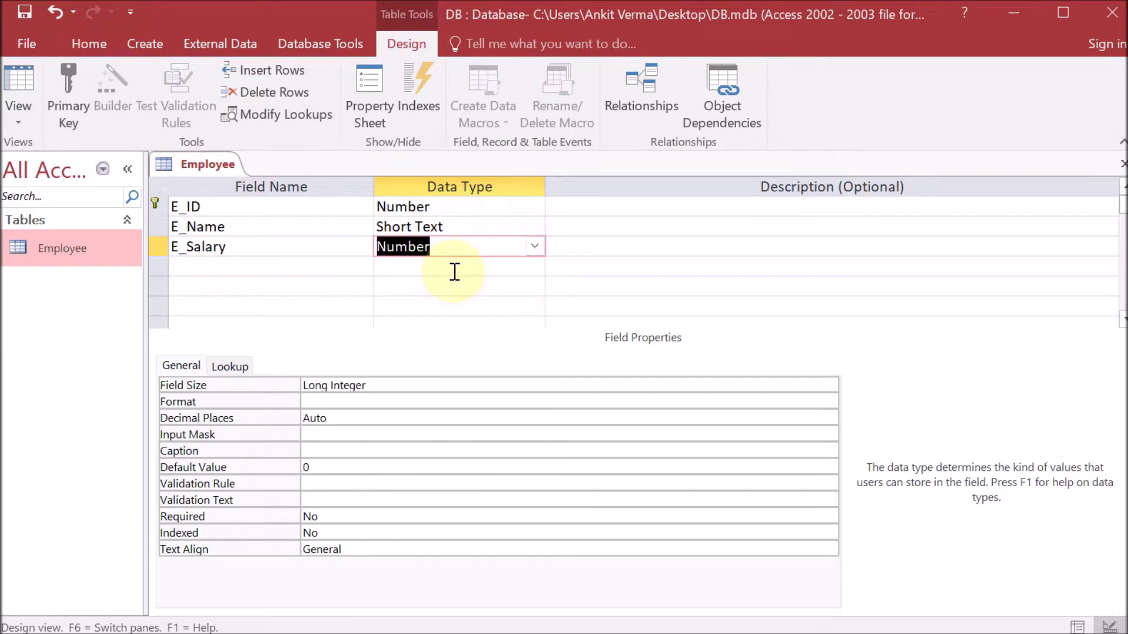
pyautogui.click(284, 206)
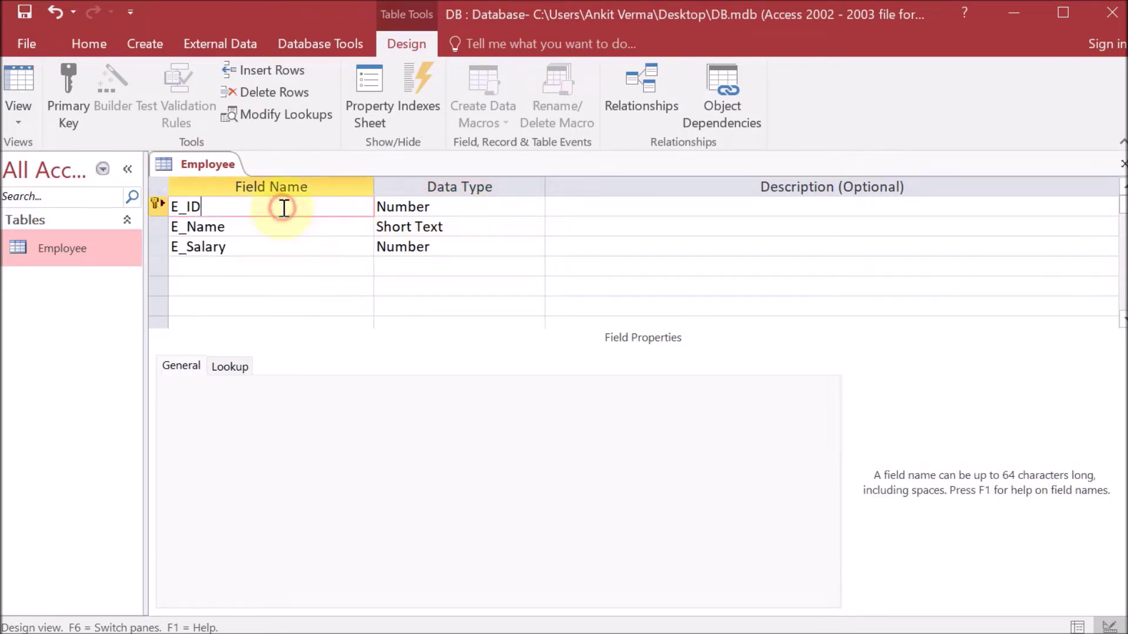
pyautogui.click(282, 228)
pyautogui.click(282, 246)
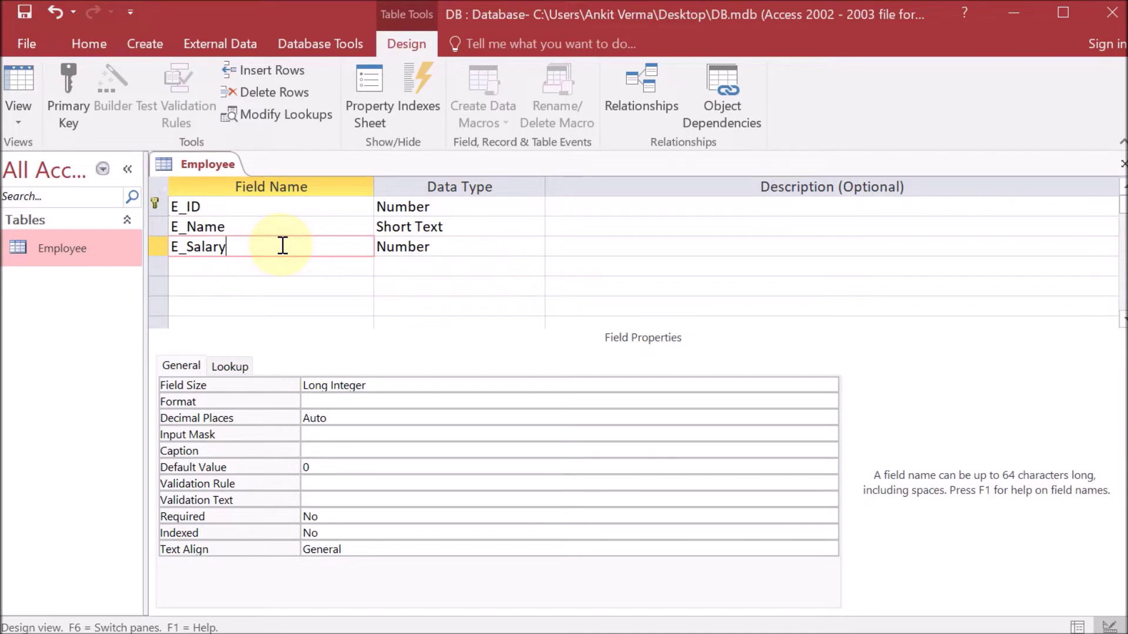
# Open the Employee table for data entry, saving its design changes
pyautogui.rightClick(55, 258)
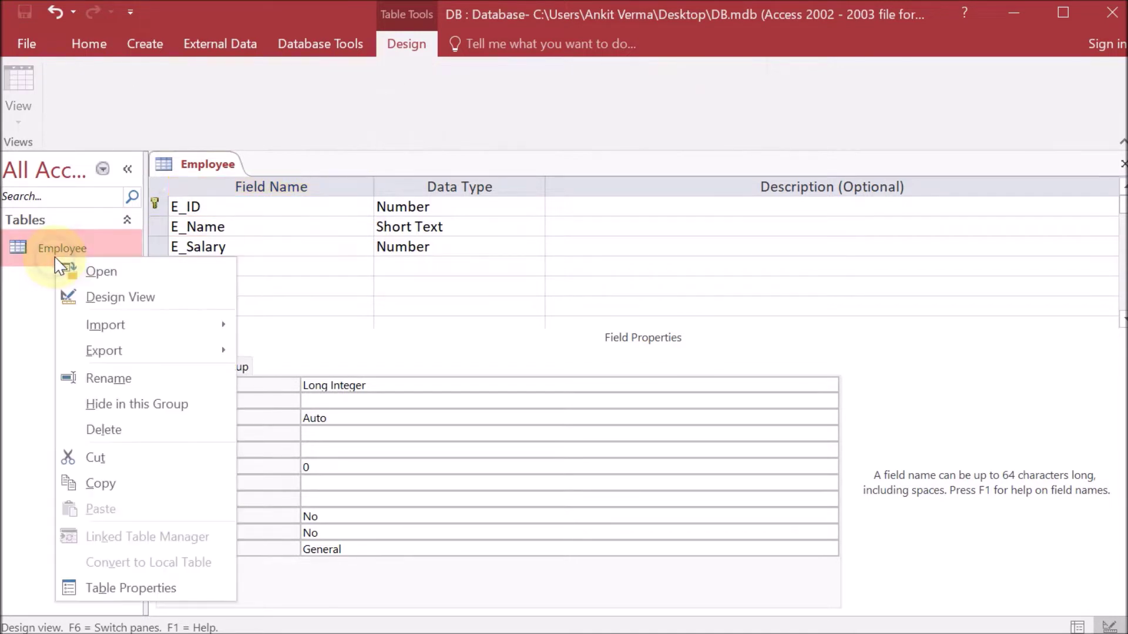
pyautogui.click(91, 273)
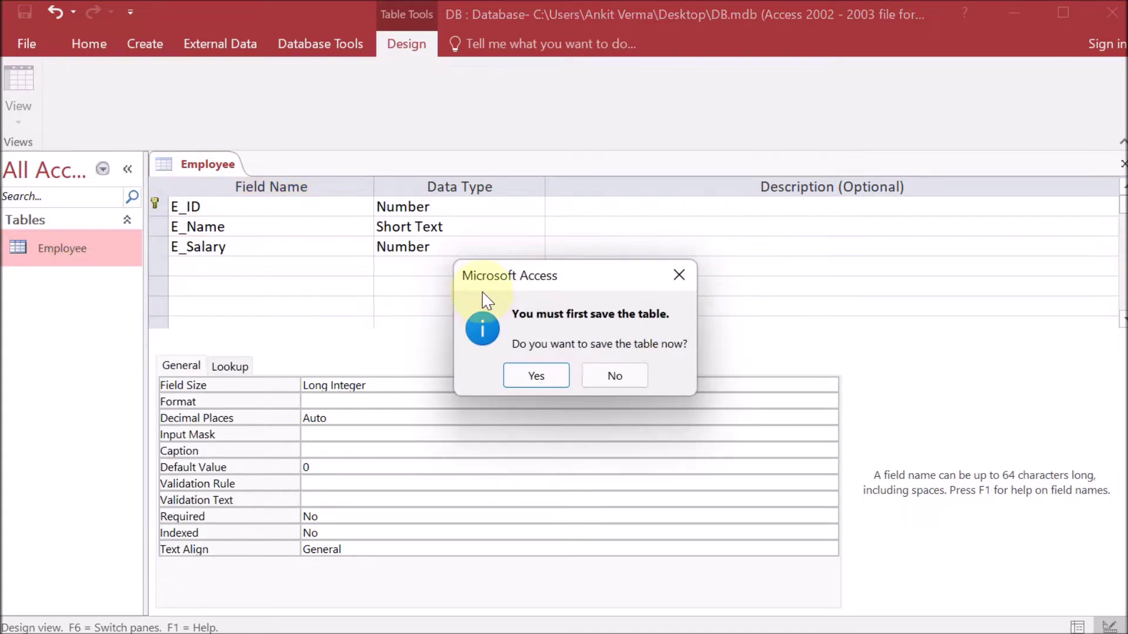
pyautogui.click(532, 375)
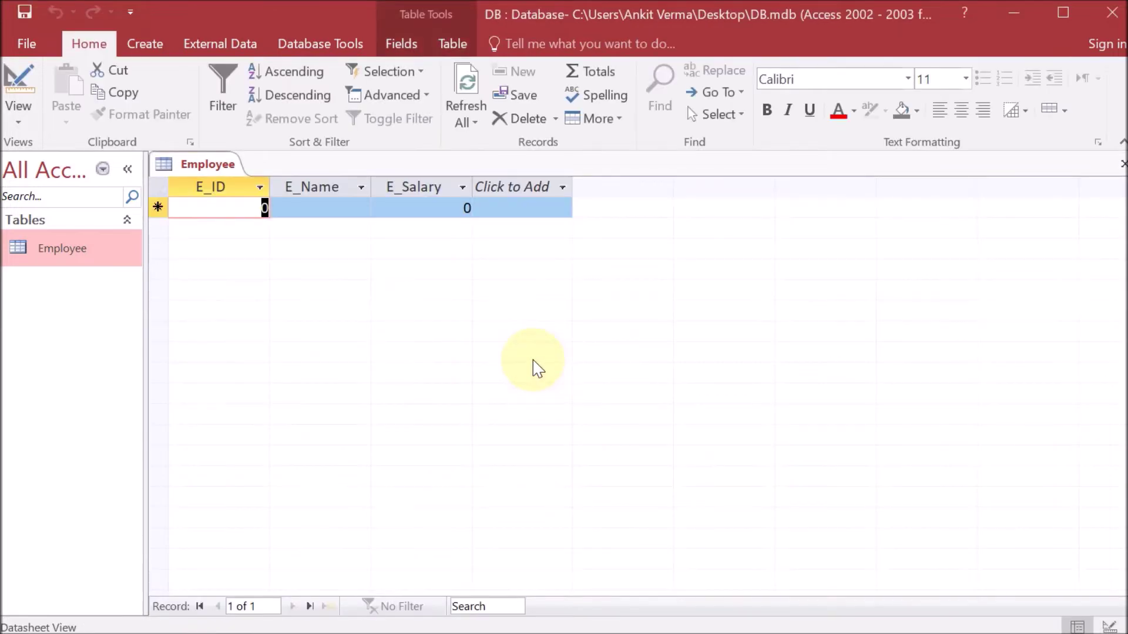
# Fill in two employee records with the employees' names and salaries of 100000 and 20000, skipping E_ID
pyautogui.click(334, 208)
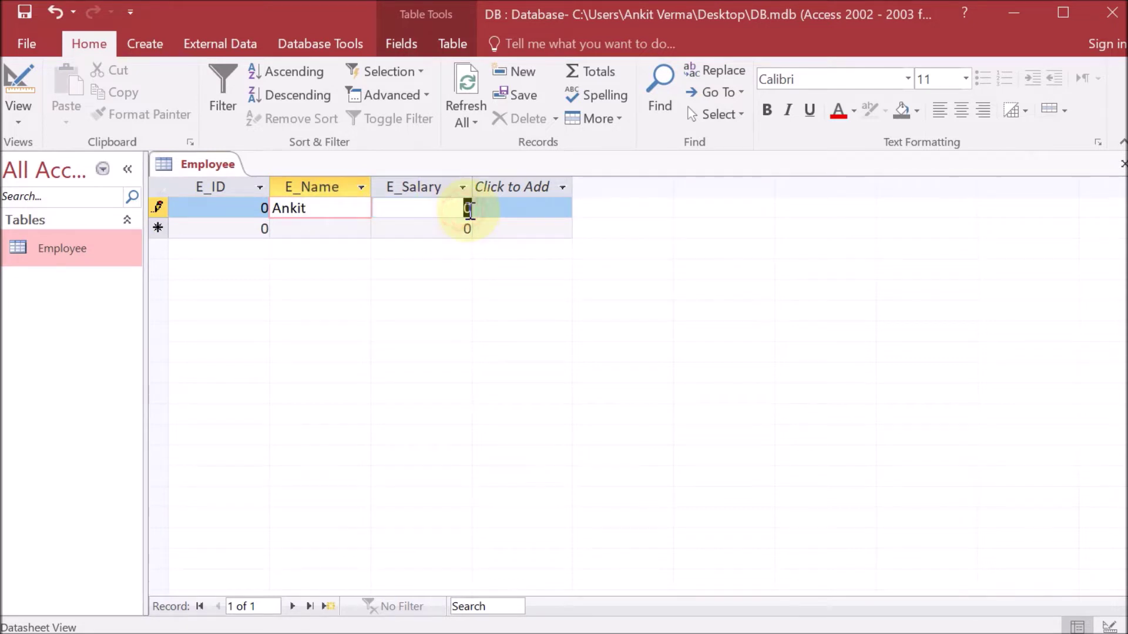
pyautogui.click(468, 209)
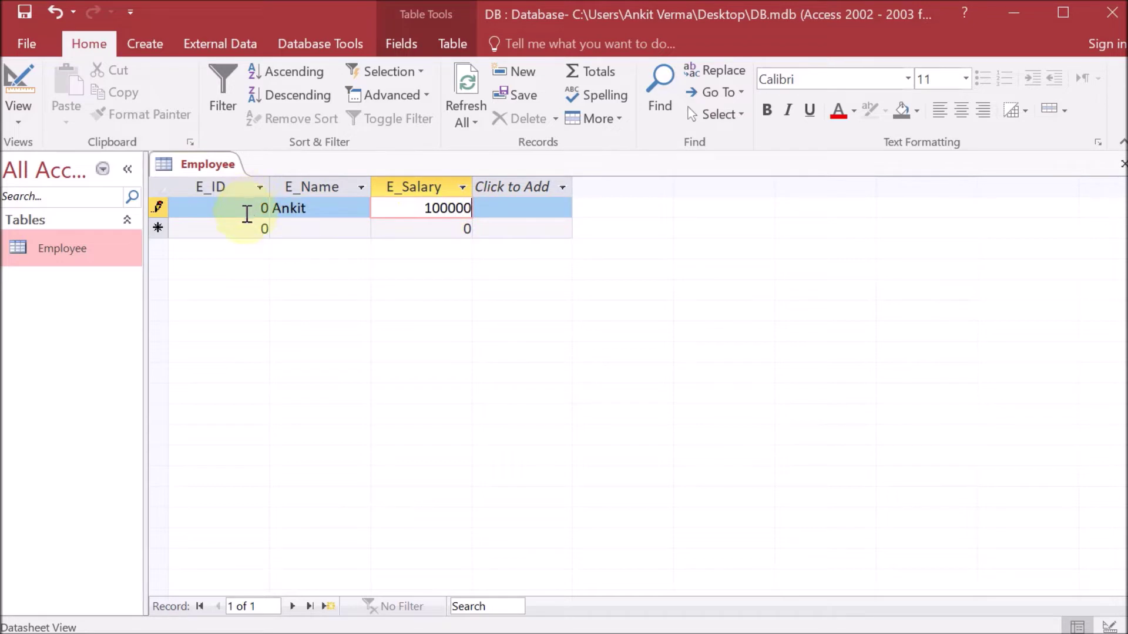
pyautogui.click(353, 228)
pyautogui.write('V')
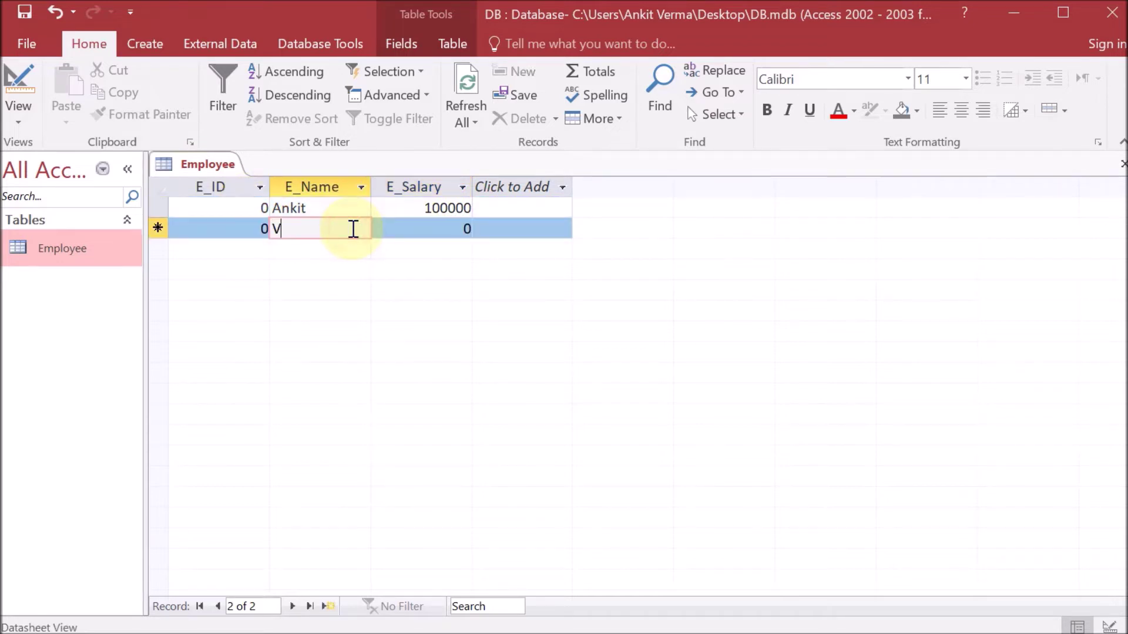
pyautogui.write('erma')
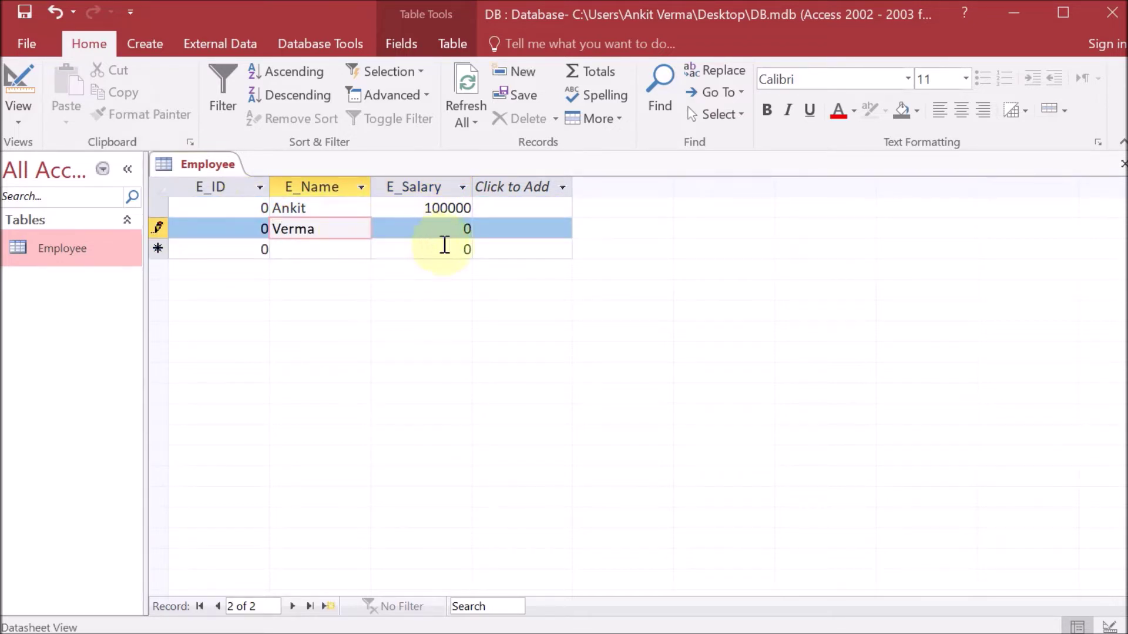
pyautogui.doubleClick(466, 229)
pyautogui.write('20')
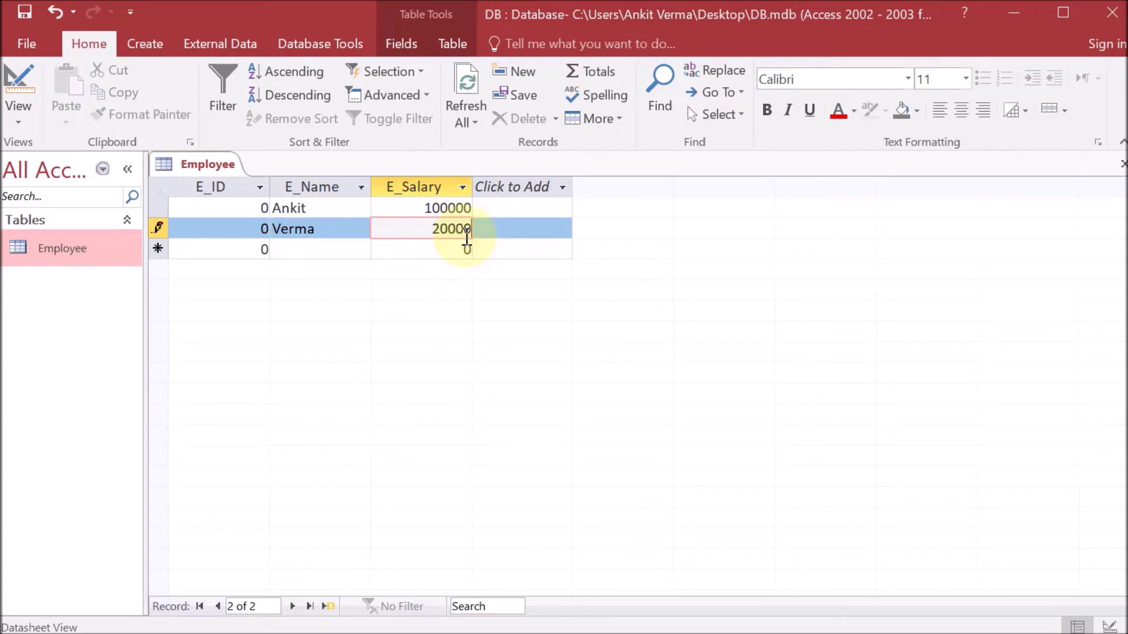
pyautogui.write('000')
# Try to commit the second employee record without giving it a unique E_ID
pyautogui.click(292, 246)
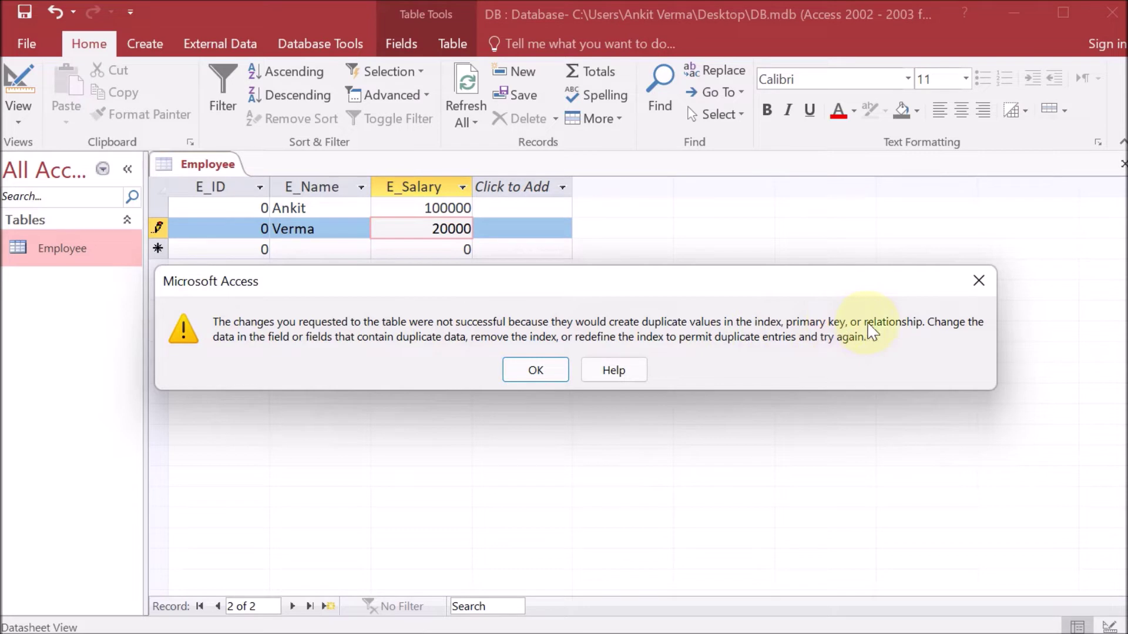
pyautogui.click(536, 371)
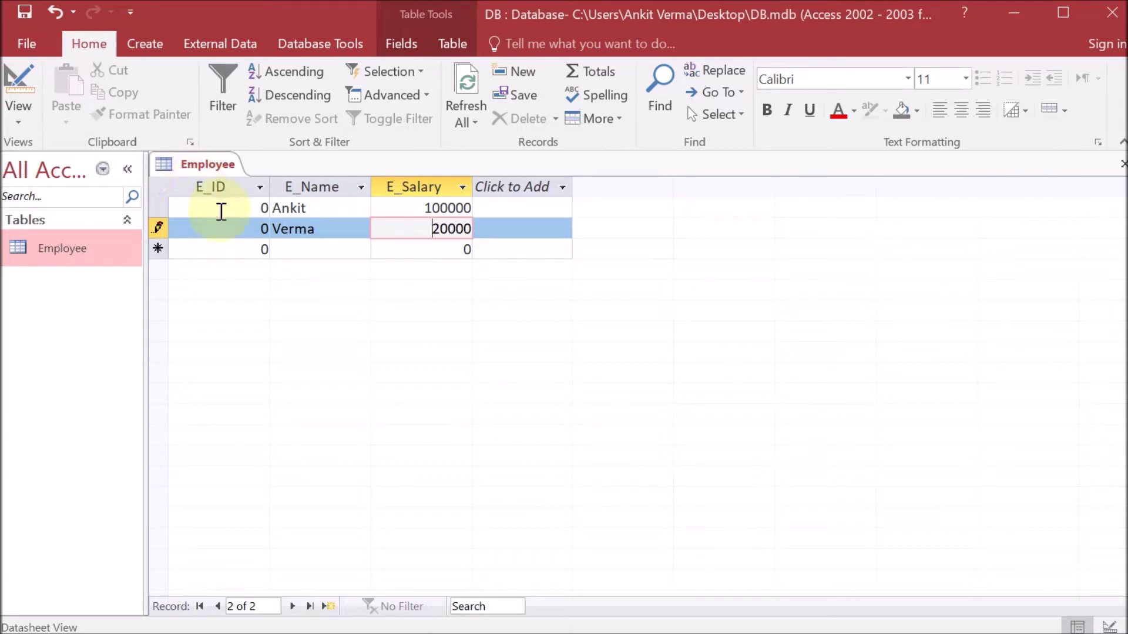
pyautogui.click(271, 211)
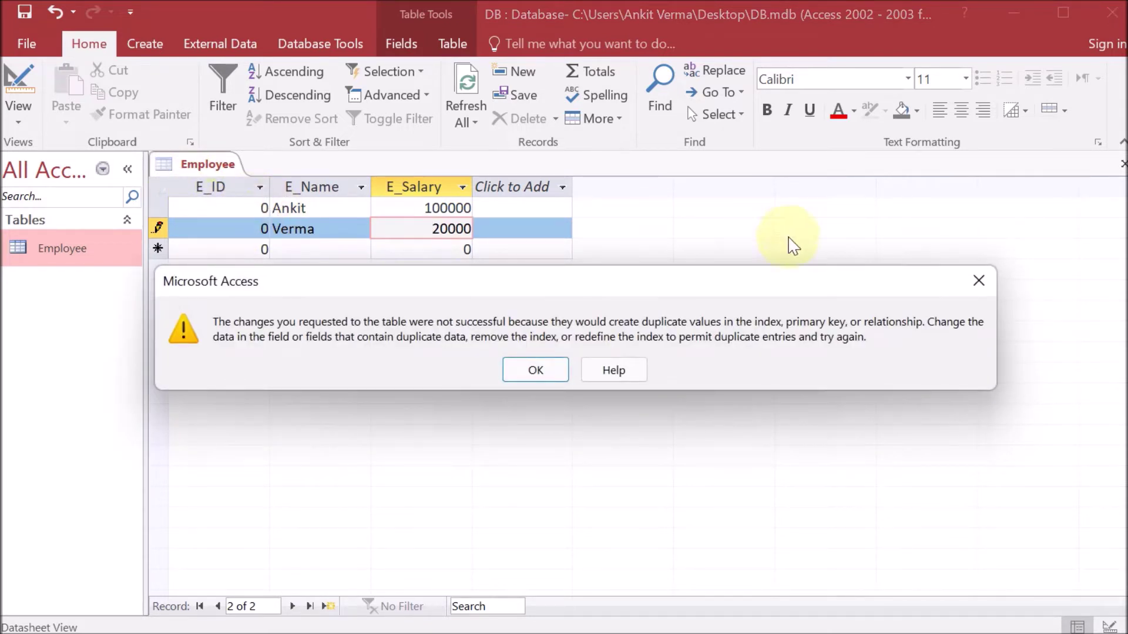
pyautogui.click(978, 280)
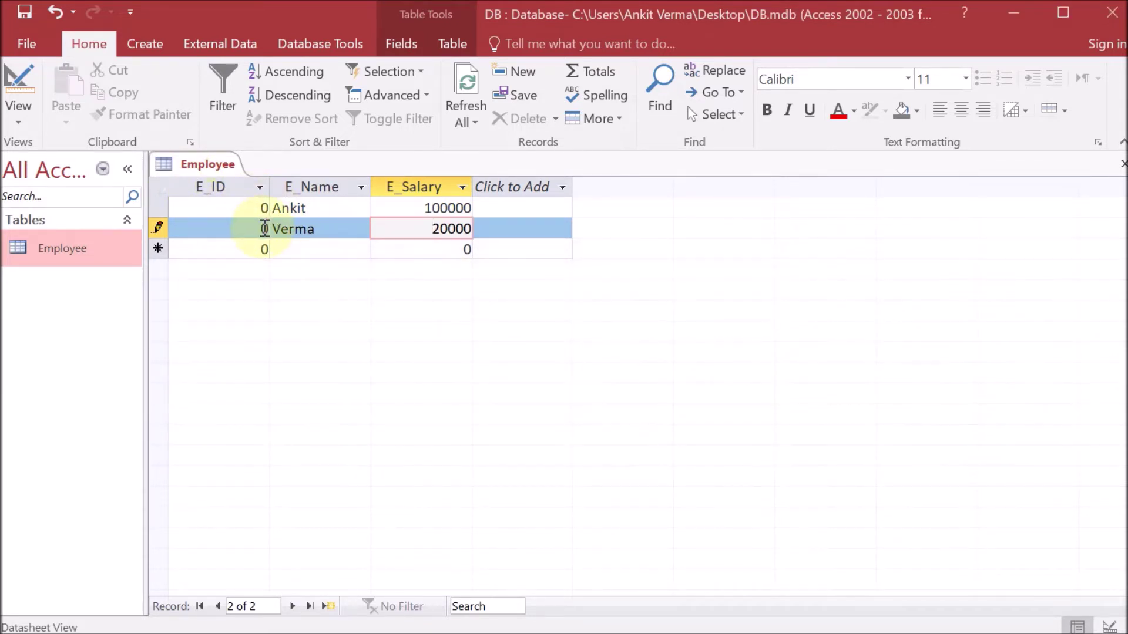
# Set the E_ID of the second employee record to 2 and of the first record to 1
pyautogui.click(263, 229)
pyautogui.doubleClick(264, 228)
pyautogui.write('2')
pyautogui.doubleClick(265, 208)
pyautogui.write('1')
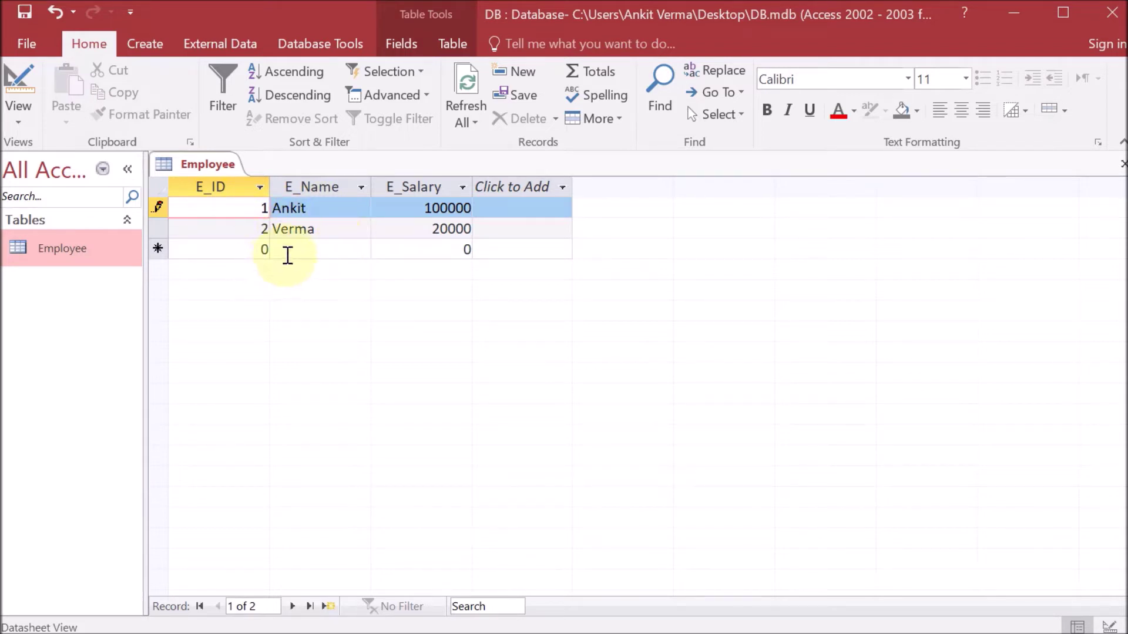
# Add a third employee record with E_ID 3, the employee's name and salary 30000, then save and close the database
pyautogui.click(287, 254)
pyautogui.write('An')
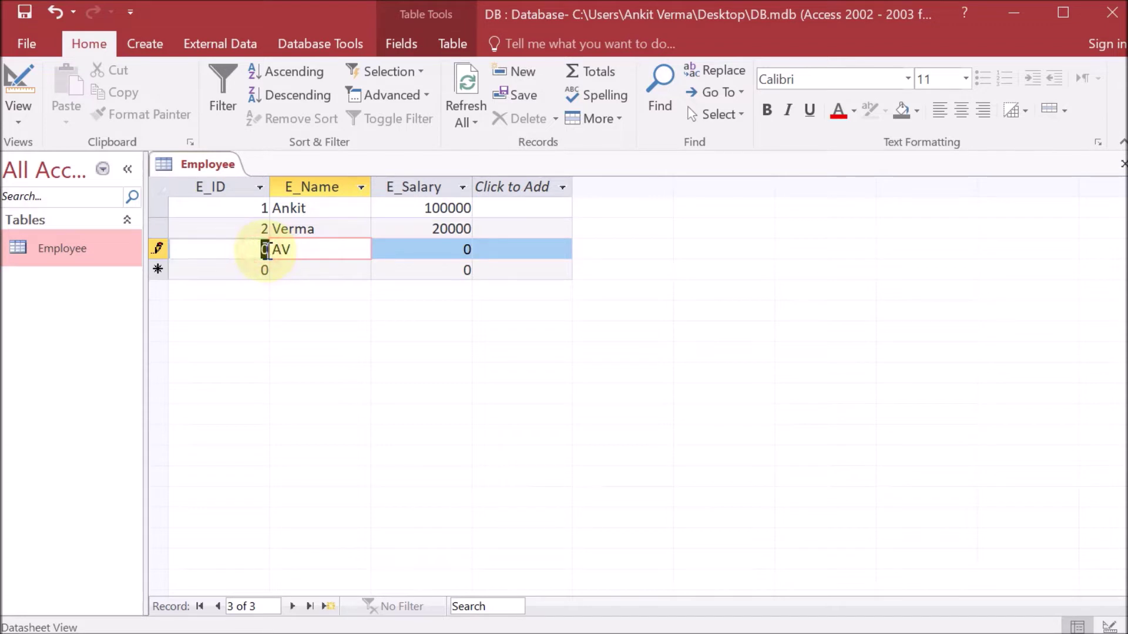
pyautogui.click(265, 249)
pyautogui.press('BackSpace')
pyautogui.write('3')
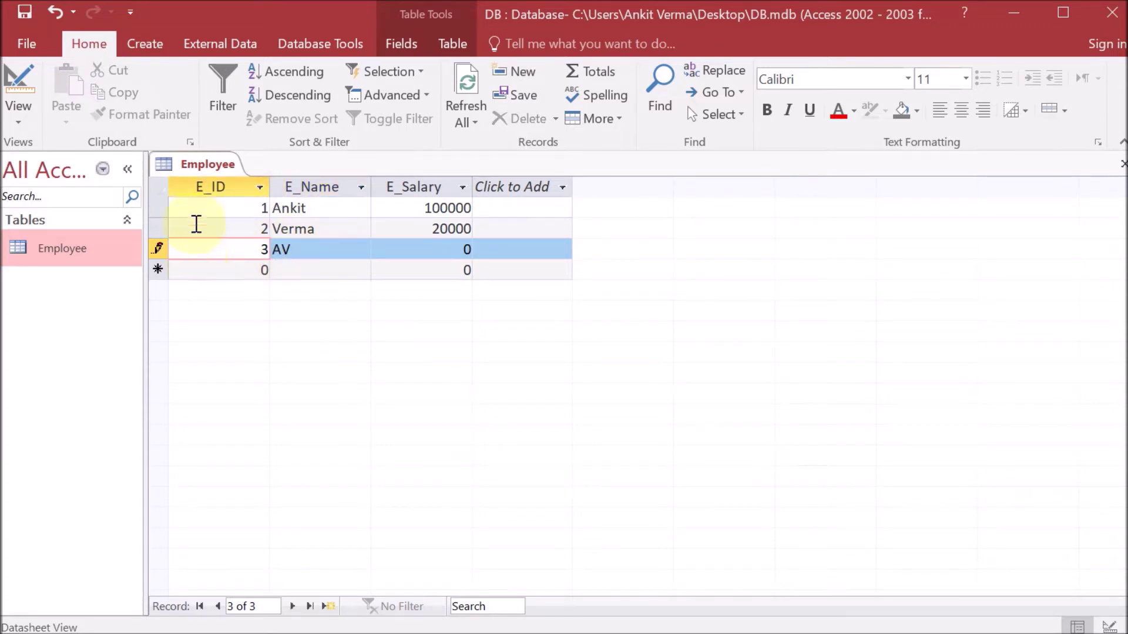
pyautogui.doubleClick(472, 253)
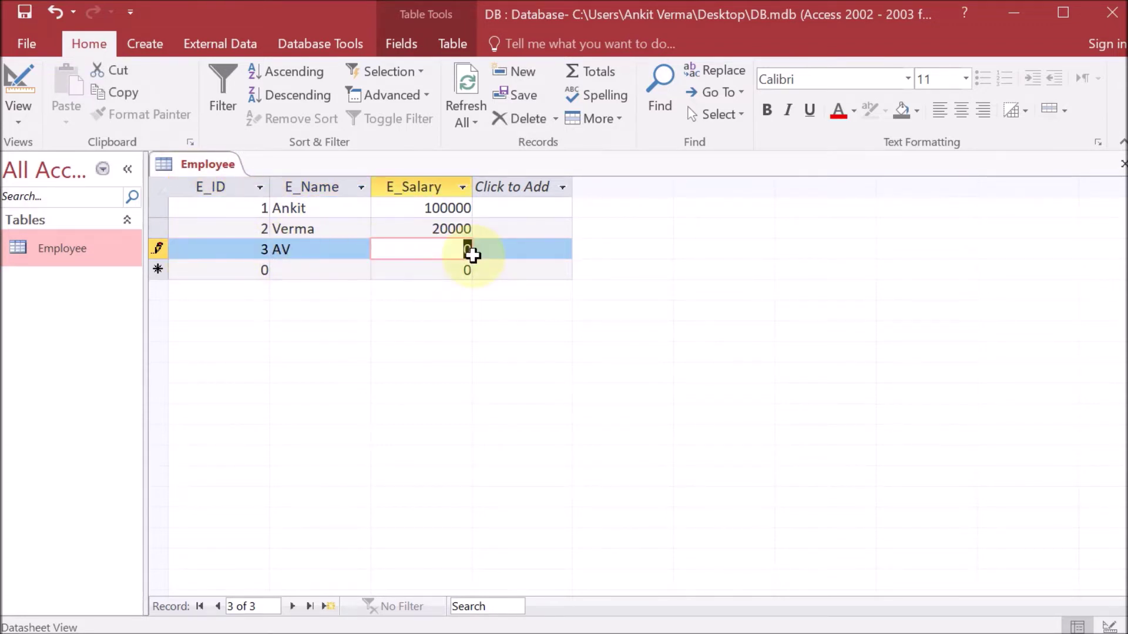
pyautogui.press('BackSpace')
pyautogui.write('30000')
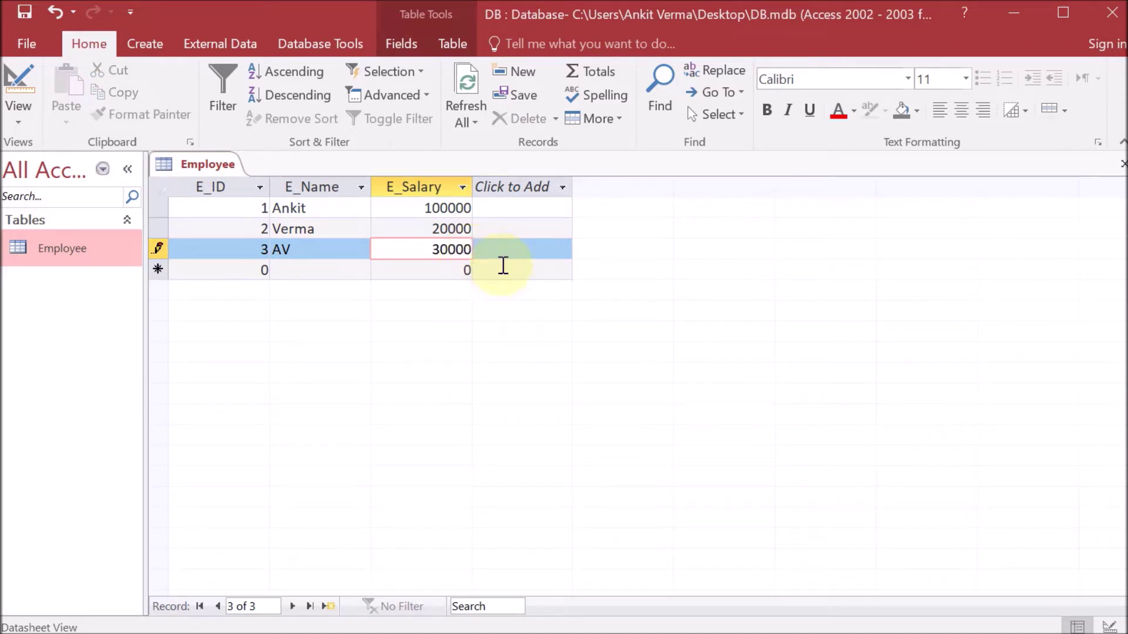
pyautogui.click(24, 11)
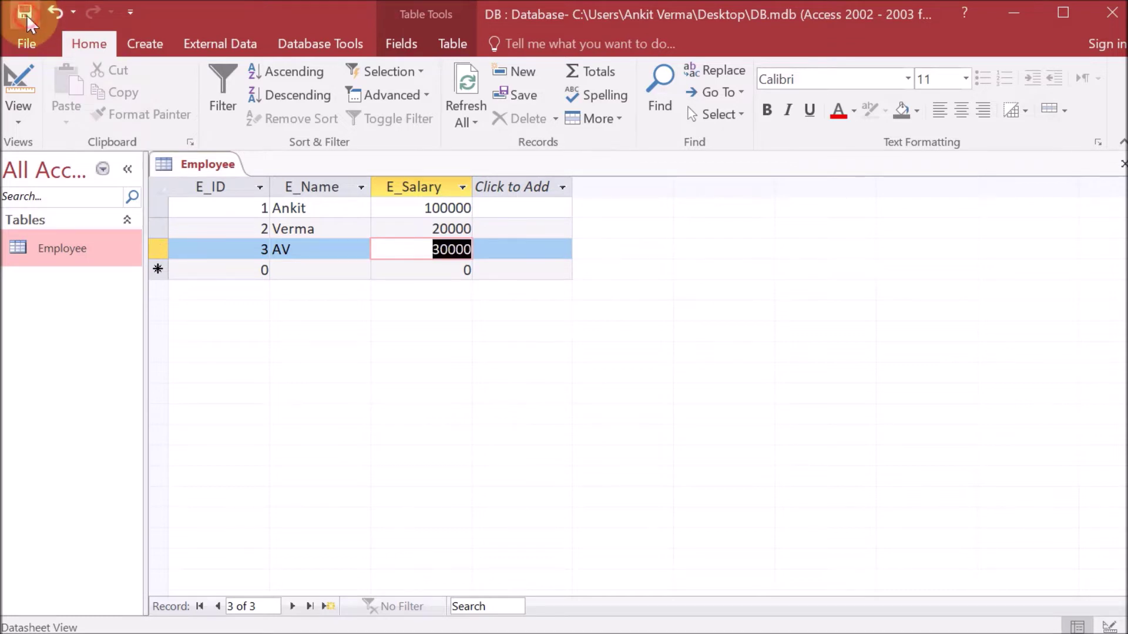
pyautogui.click(1112, 14)
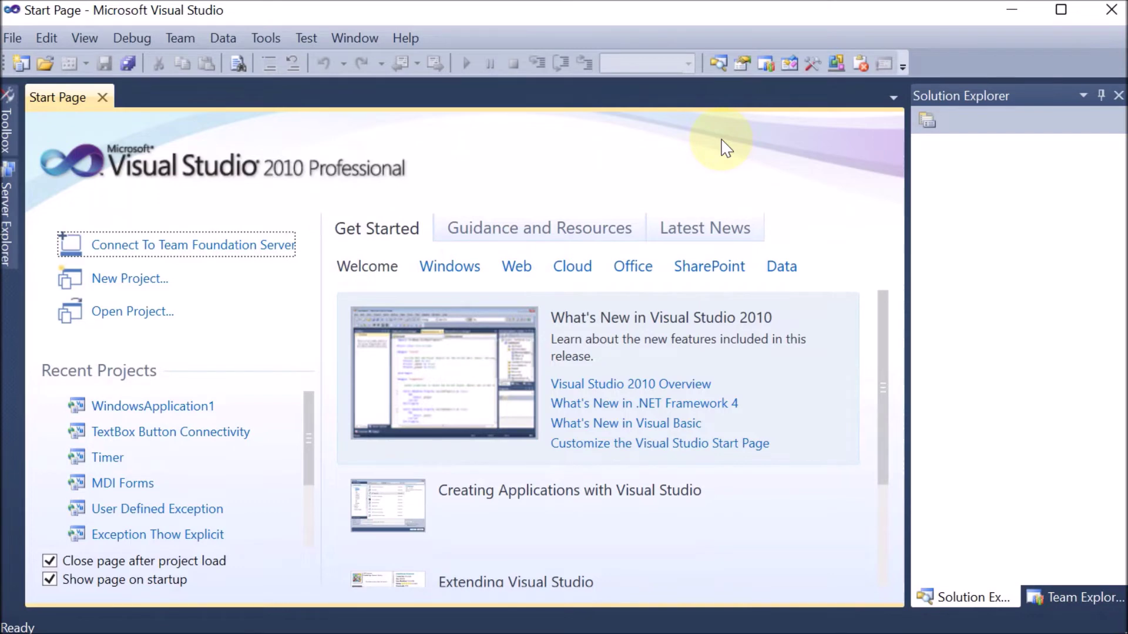
# In Visual Studio, create a Visual Basic Crystal Reports Application project named CR from the Reporting templates
pyautogui.click(7, 223)
pyautogui.click(13, 38)
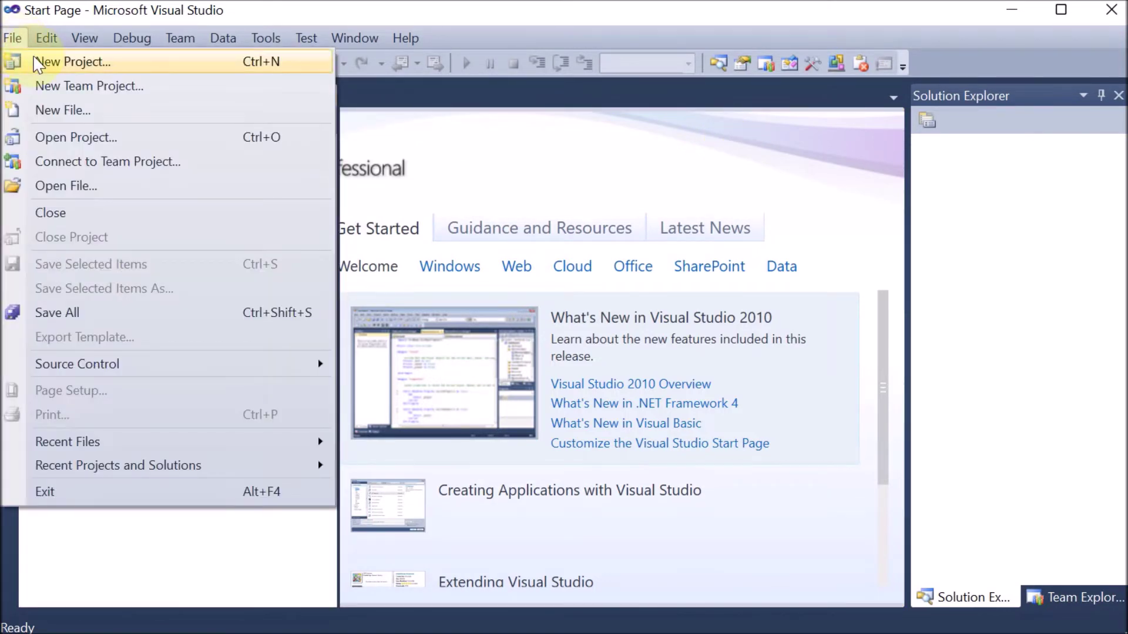
pyautogui.click(32, 57)
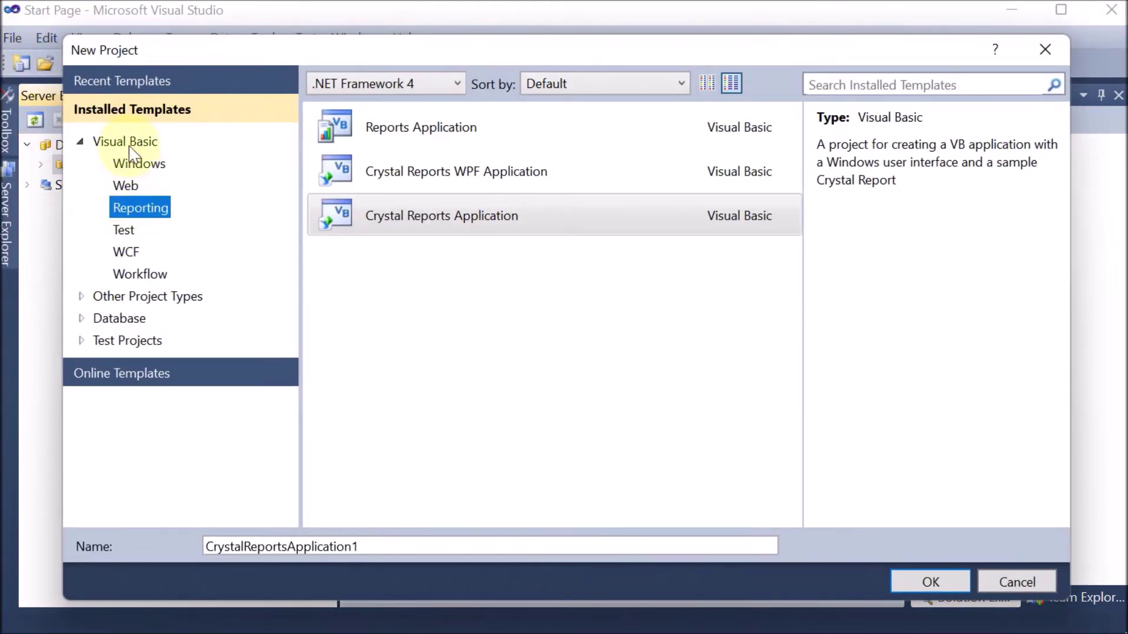
pyautogui.click(130, 141)
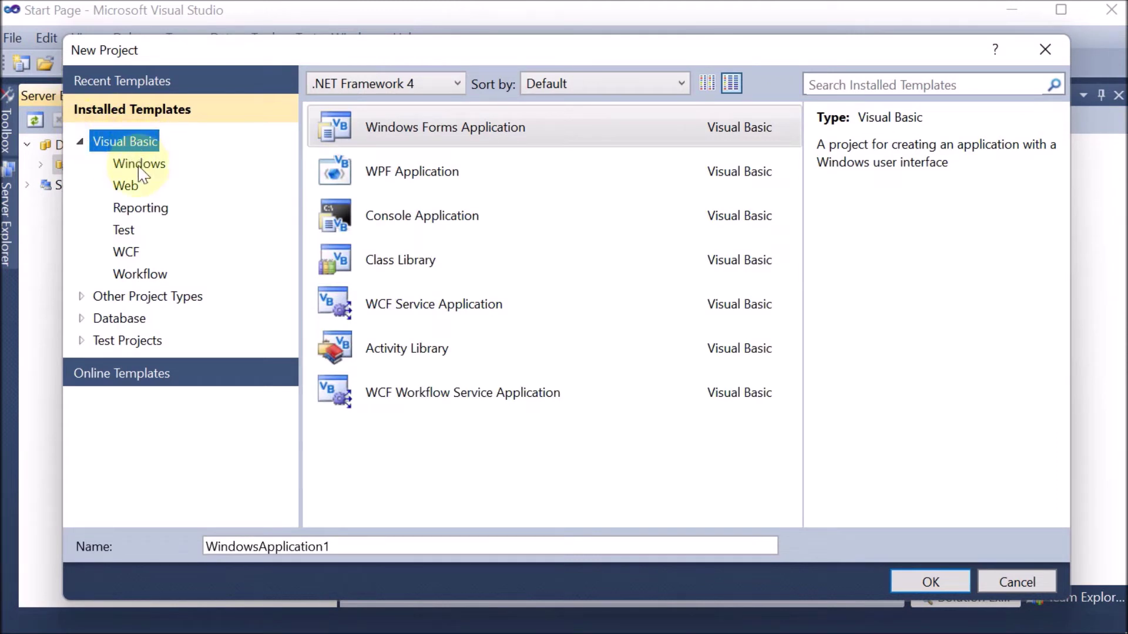
pyautogui.click(151, 211)
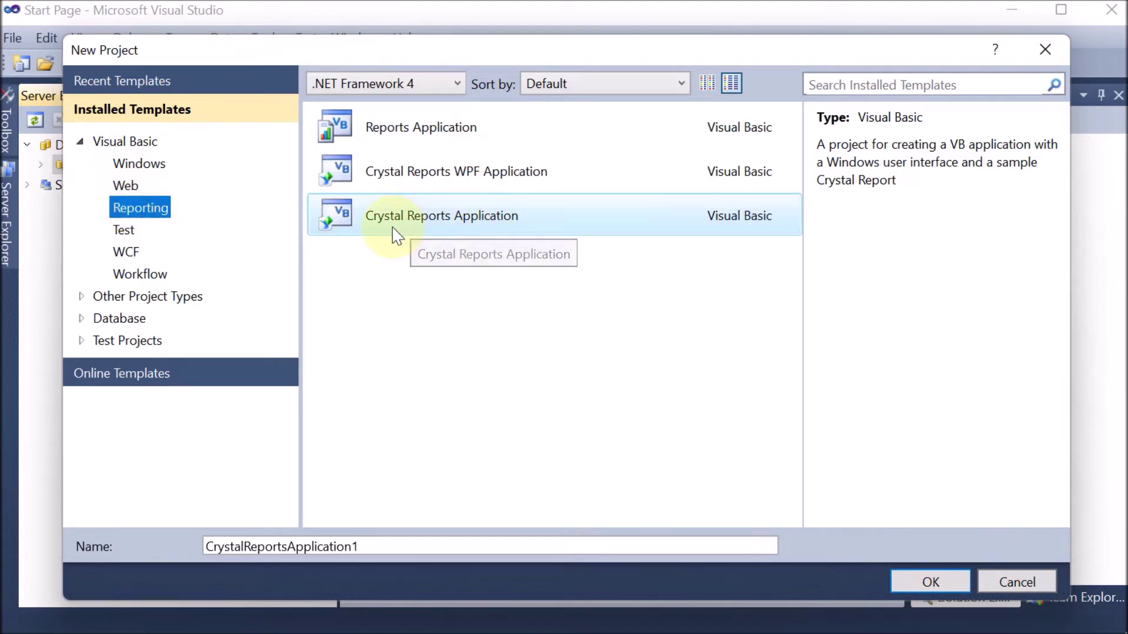
pyautogui.click(423, 226)
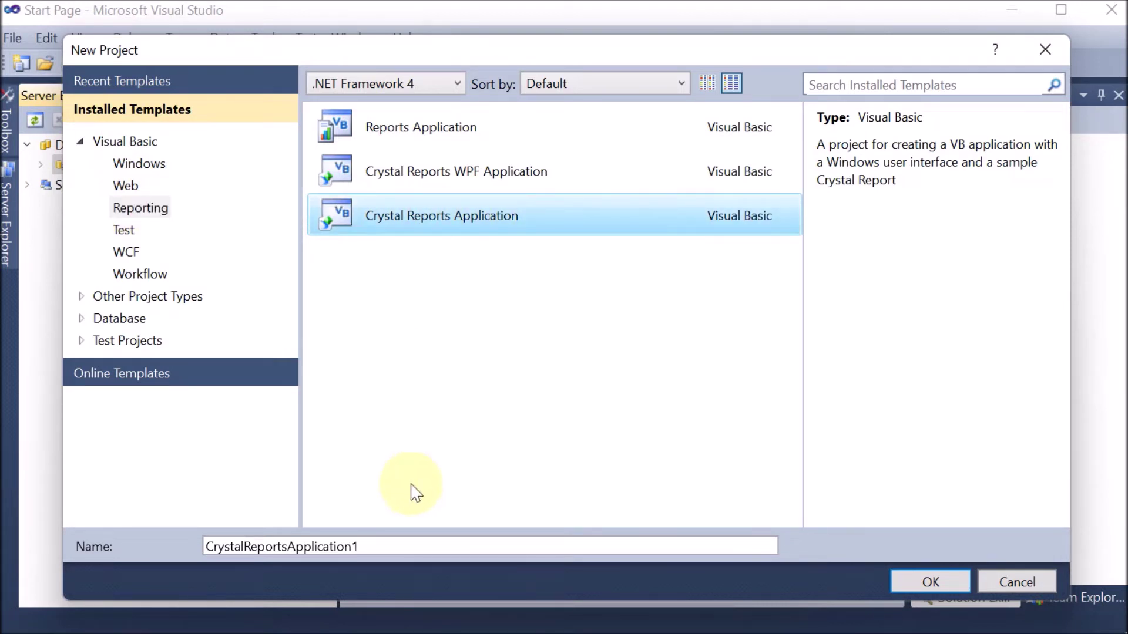
pyautogui.moveTo(395, 548); pyautogui.dragTo(200, 555)
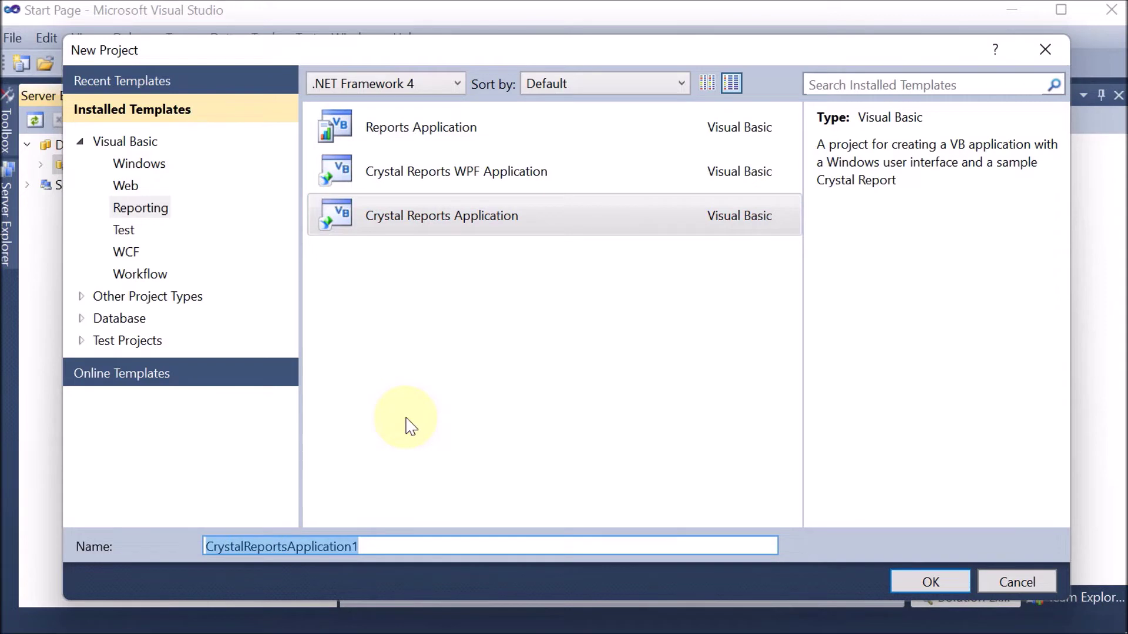
pyautogui.write('CR')
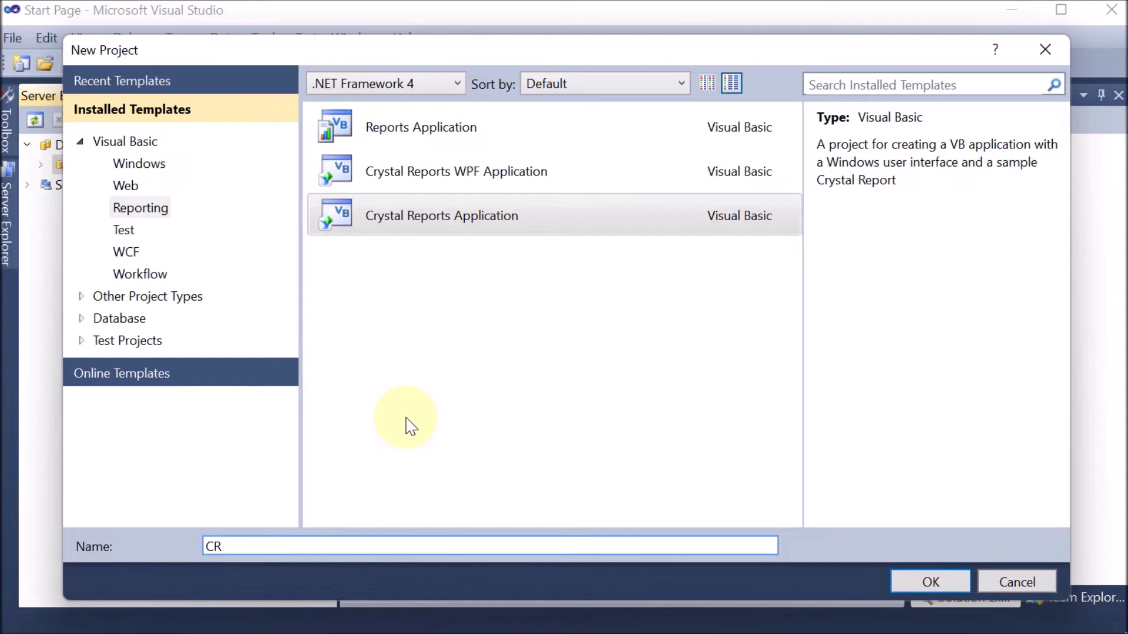
pyautogui.click(923, 578)
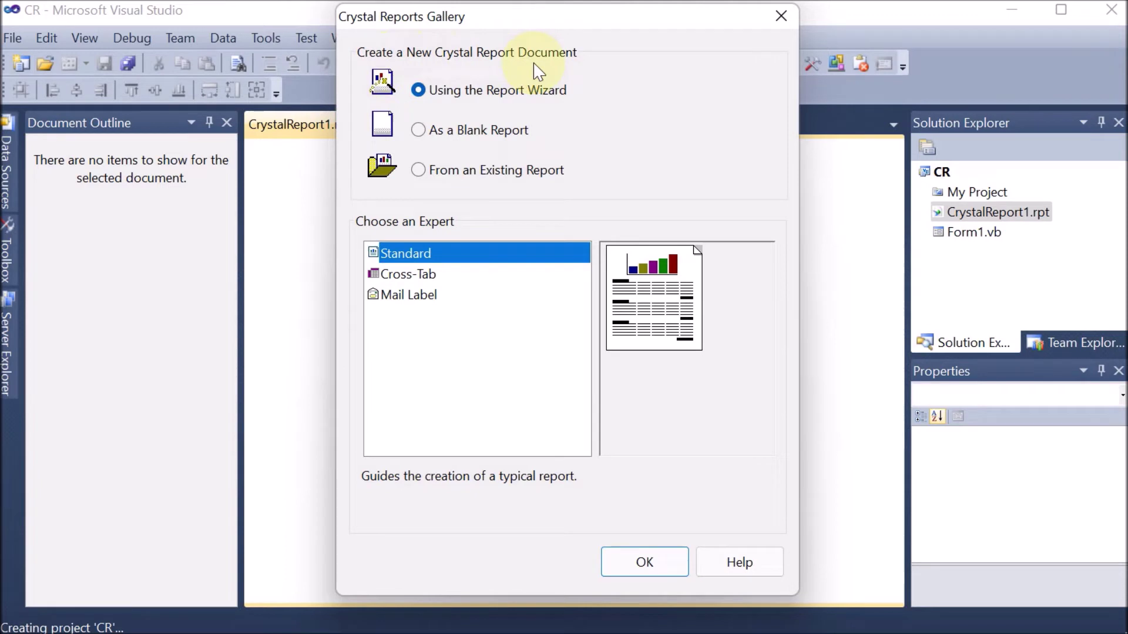
# Review the blank and existing report options, and the Report Wizard's Cross-Tab and Mail Label experts
pyautogui.click(416, 131)
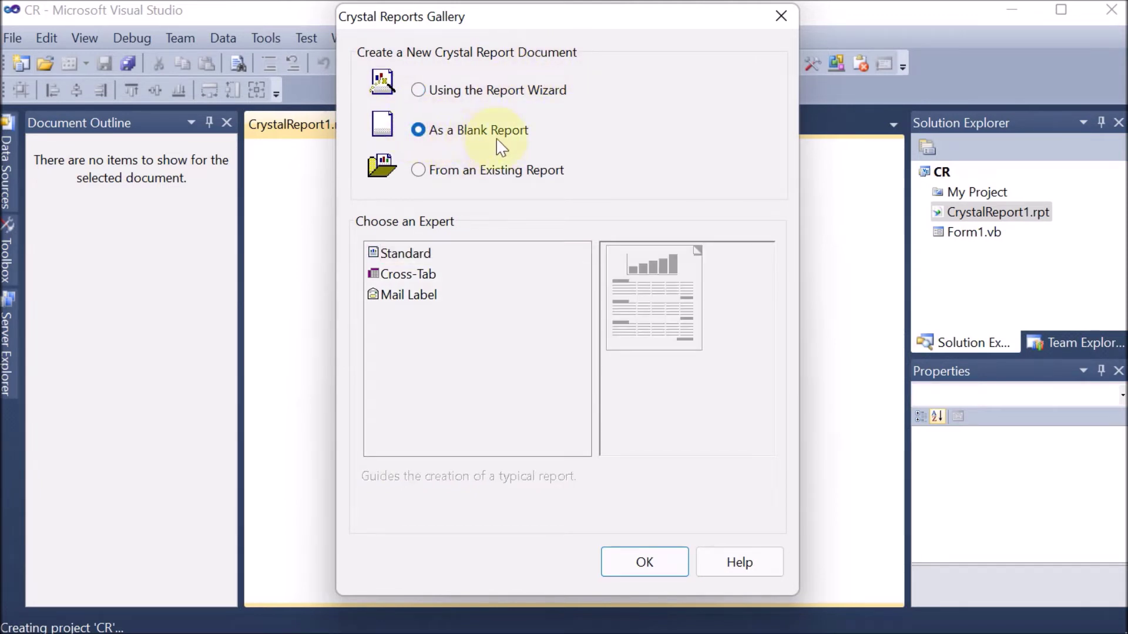
pyautogui.click(418, 171)
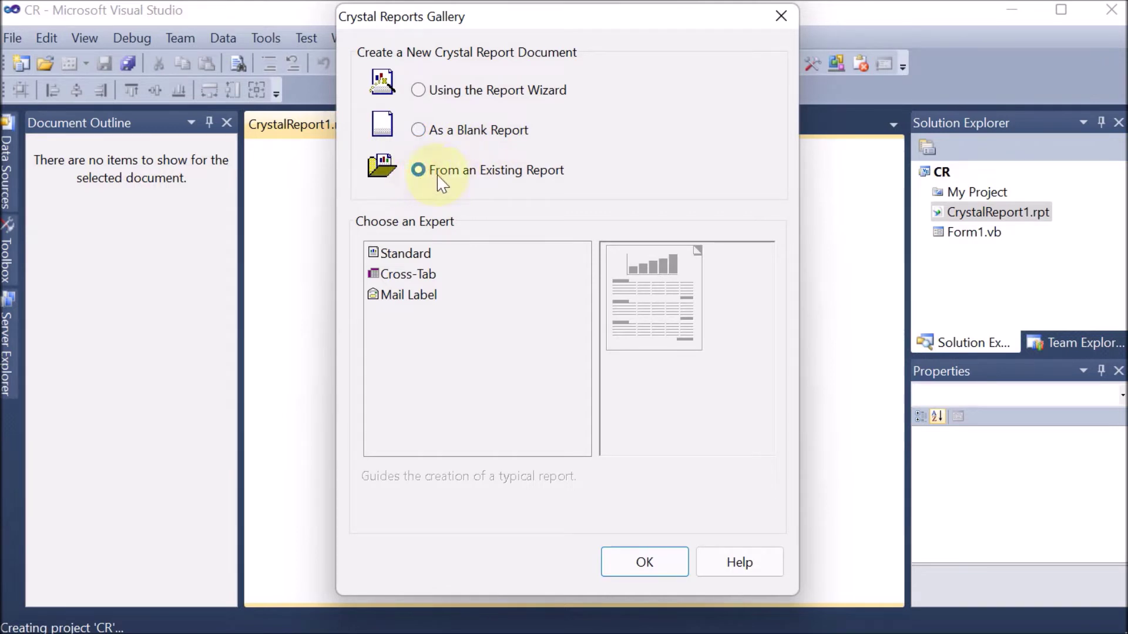
pyautogui.click(419, 91)
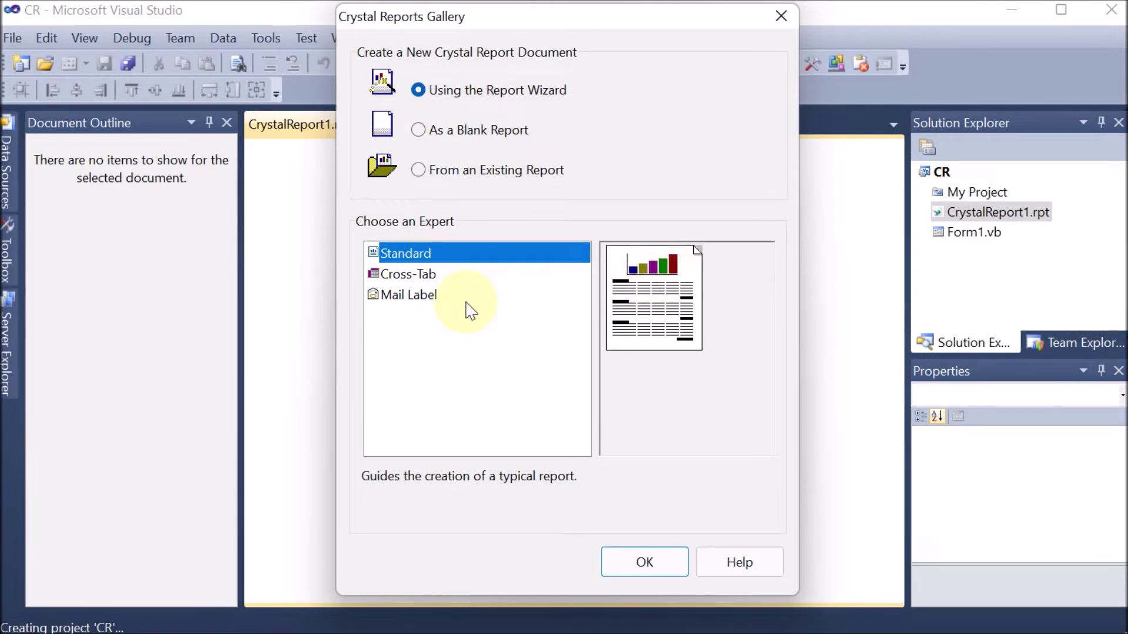
pyautogui.click(408, 274)
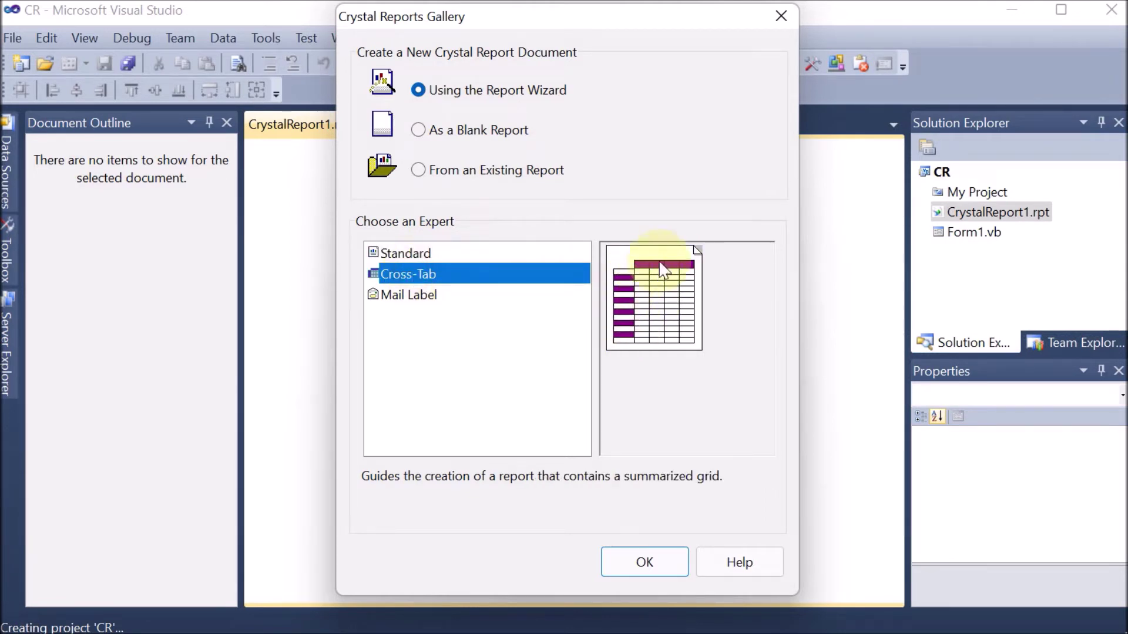
pyautogui.click(421, 296)
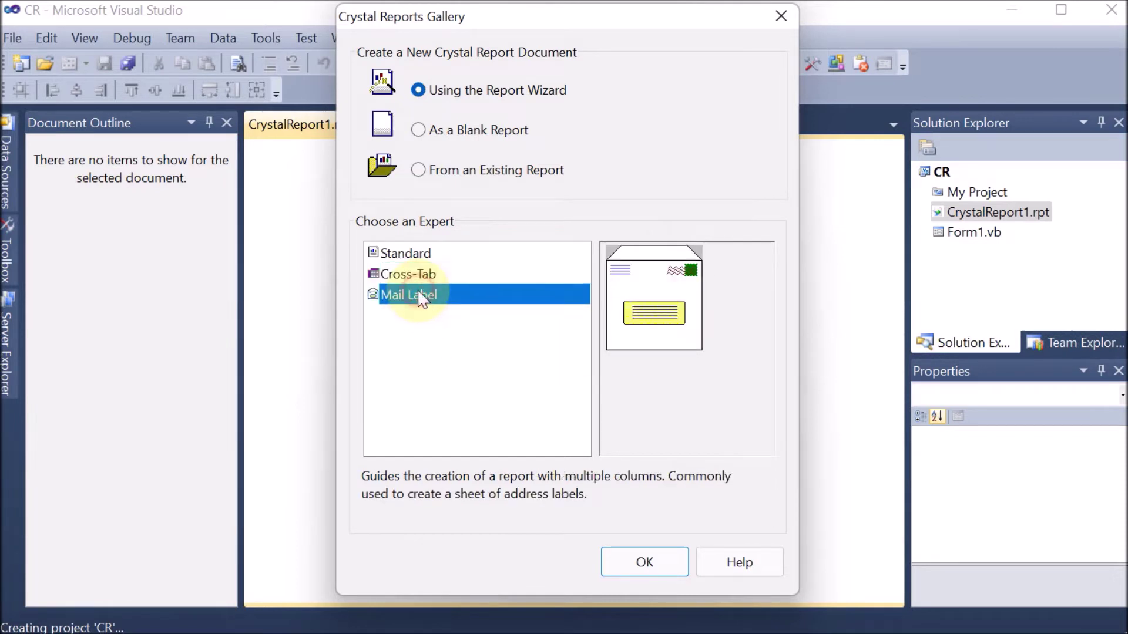
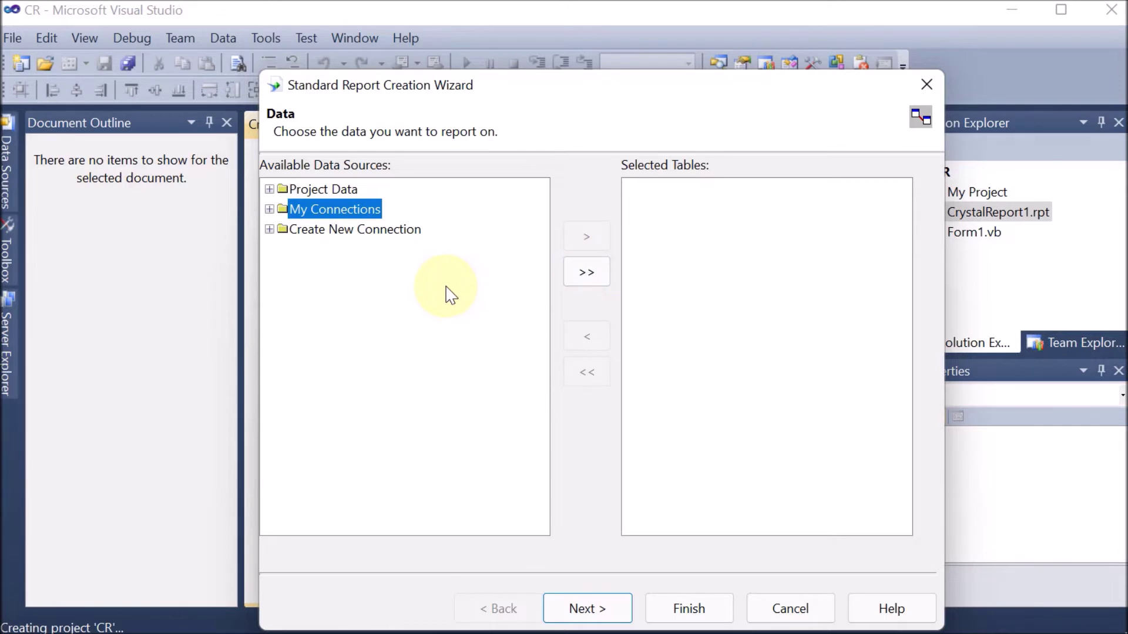
# Check My Connections for existing data sources and start a new Access/Excel (DAO) connection
pyautogui.click(269, 209)
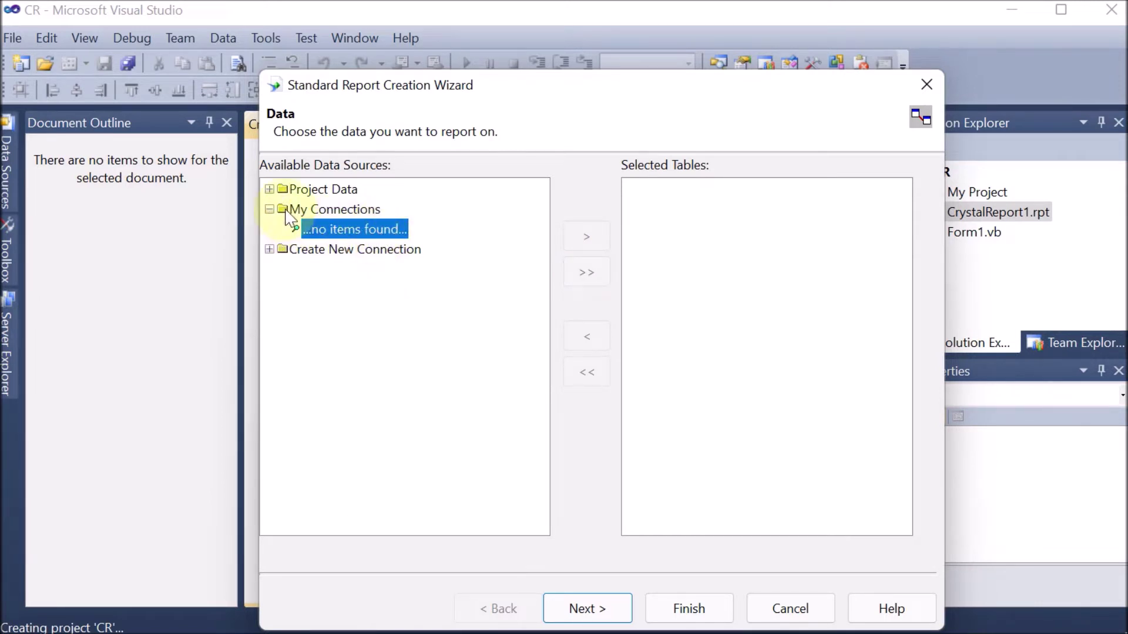
pyautogui.click(269, 210)
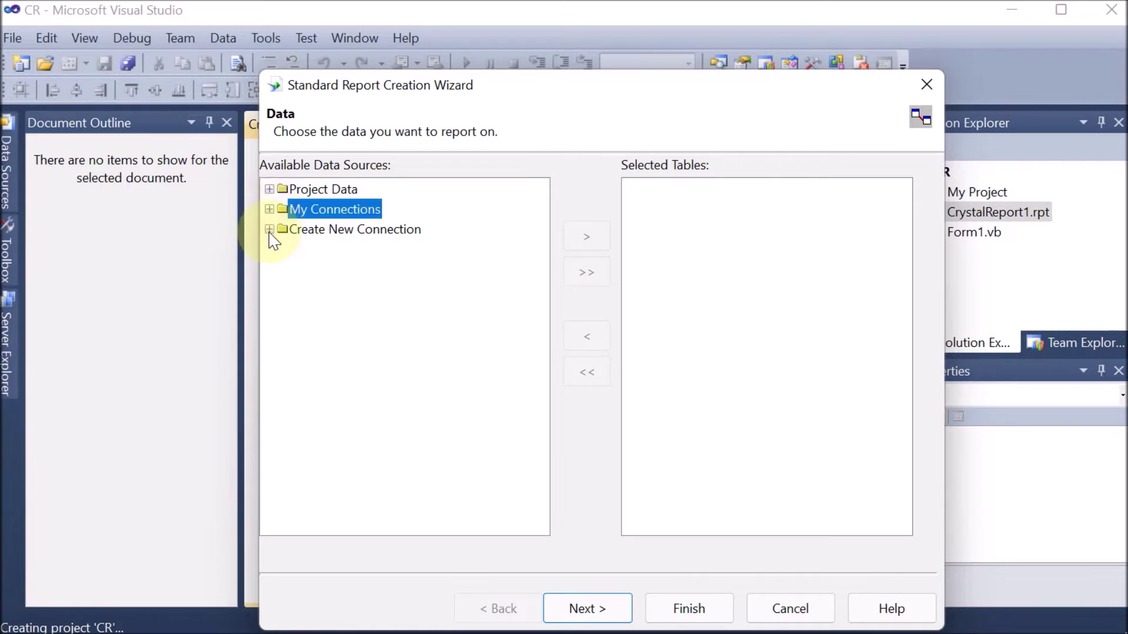
pyautogui.click(269, 229)
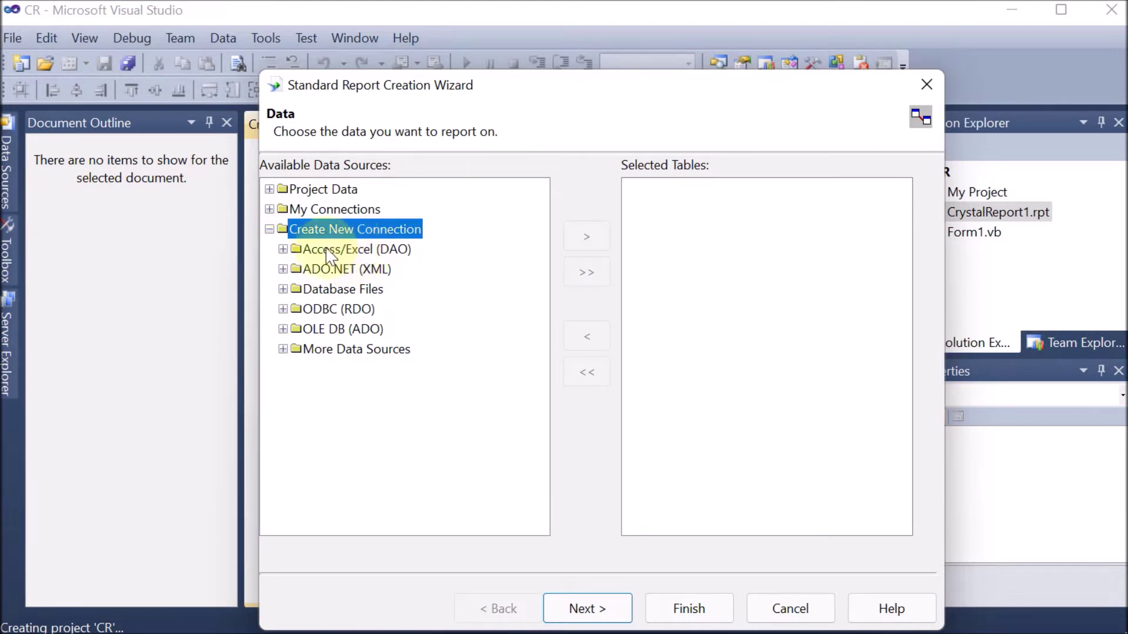
pyautogui.click(283, 250)
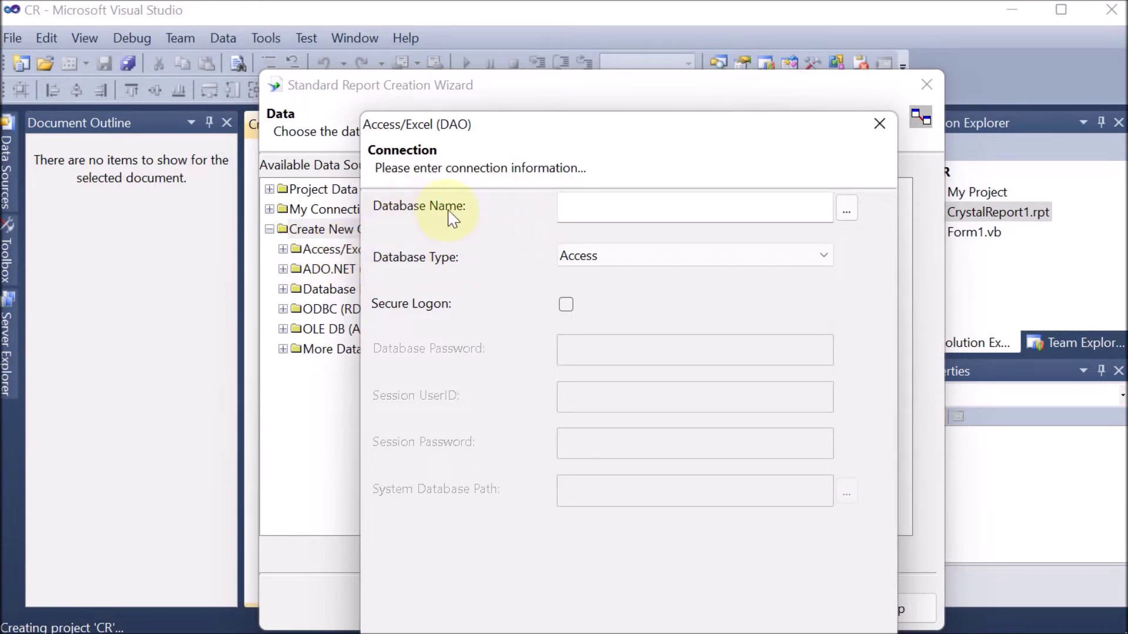
# Choose the DB Access database on the Desktop as the connection's database
pyautogui.click(848, 213)
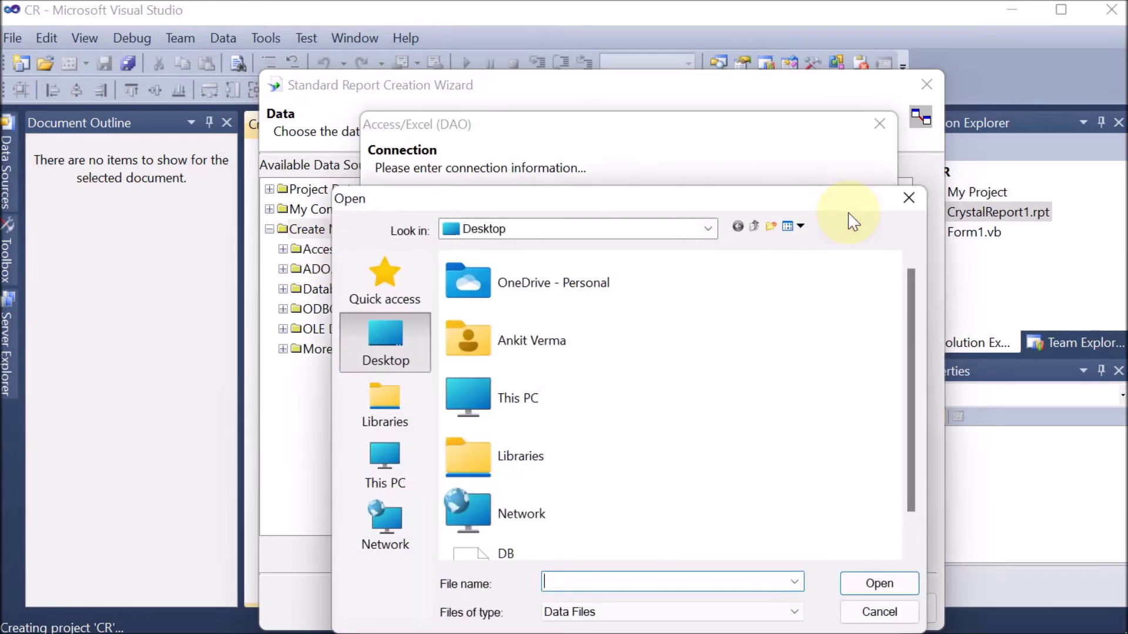
pyautogui.moveTo(911, 323); pyautogui.dragTo(763, 466)
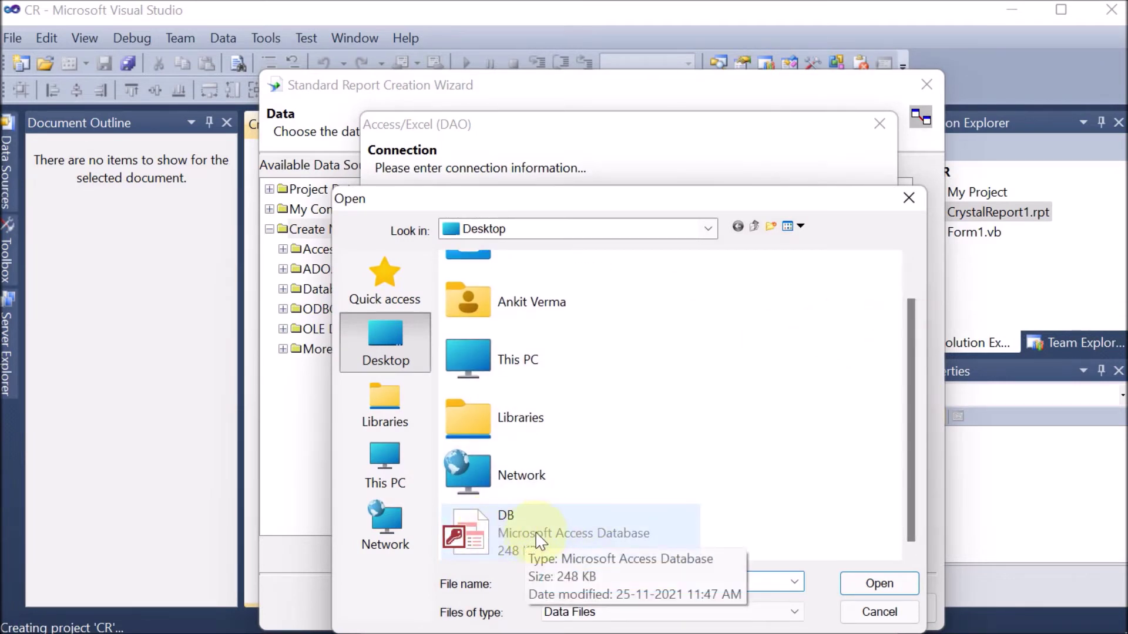
pyautogui.click(510, 538)
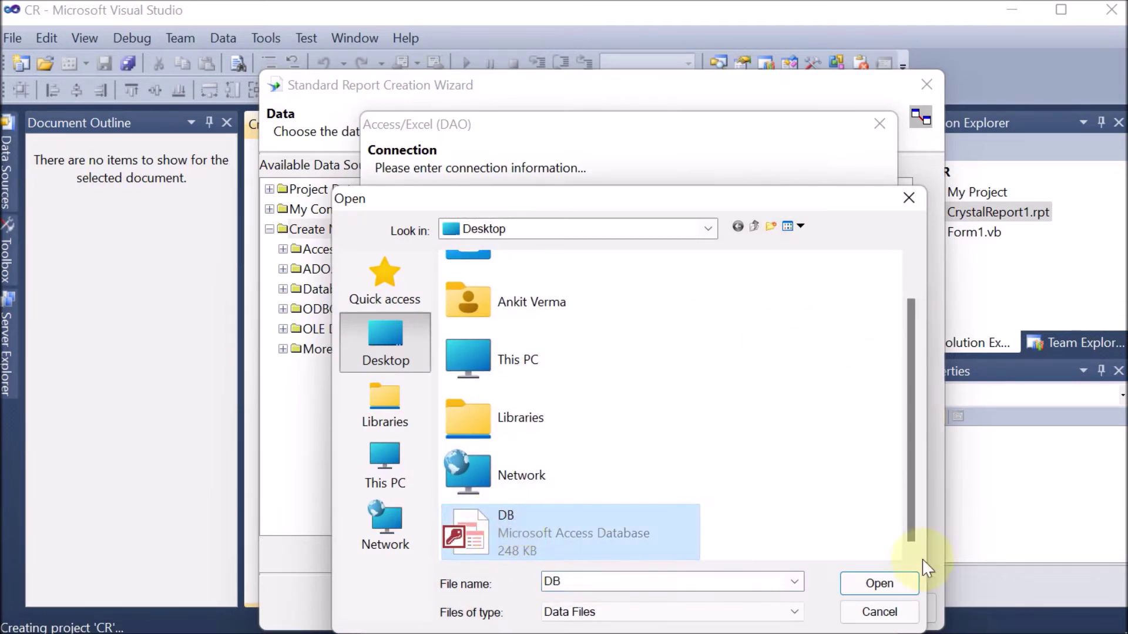
pyautogui.click(884, 583)
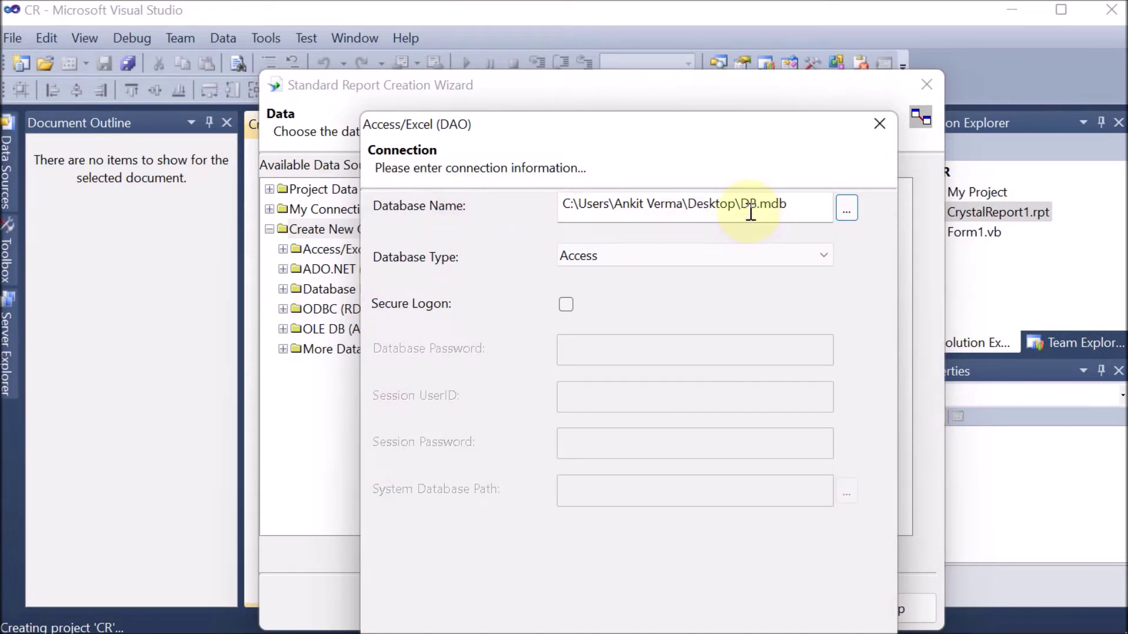
# Review the available database types, keep Access, and finish the Access/Excel (DAO) connection
pyautogui.click(817, 258)
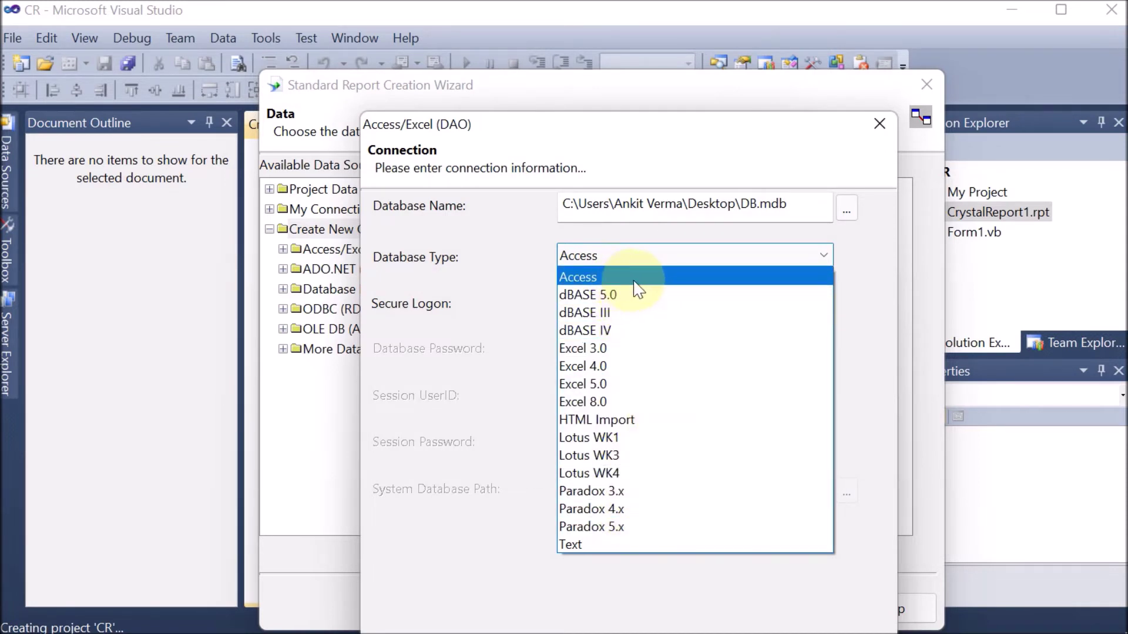
pyautogui.click(862, 241)
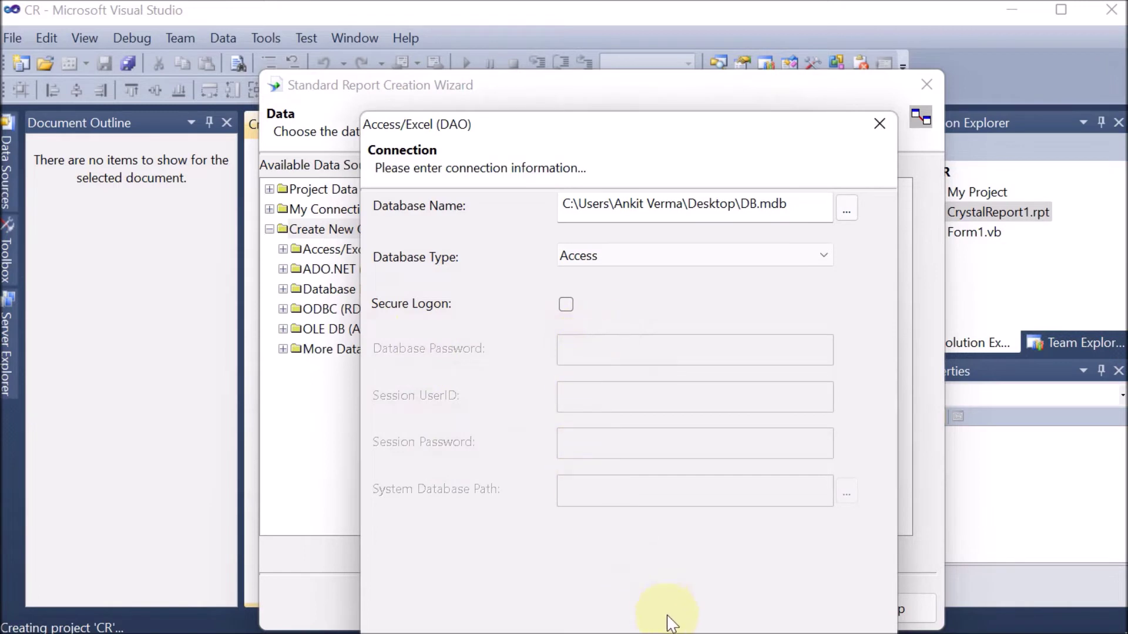
pyautogui.moveTo(598, 134); pyautogui.dragTo(578, 48)
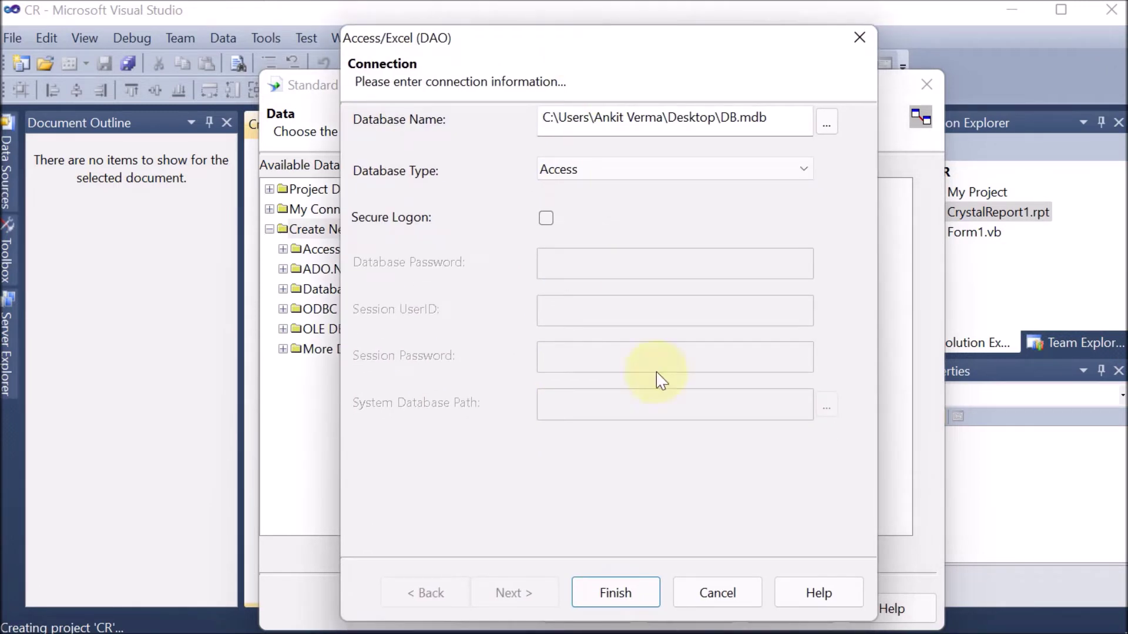
pyautogui.click(625, 601)
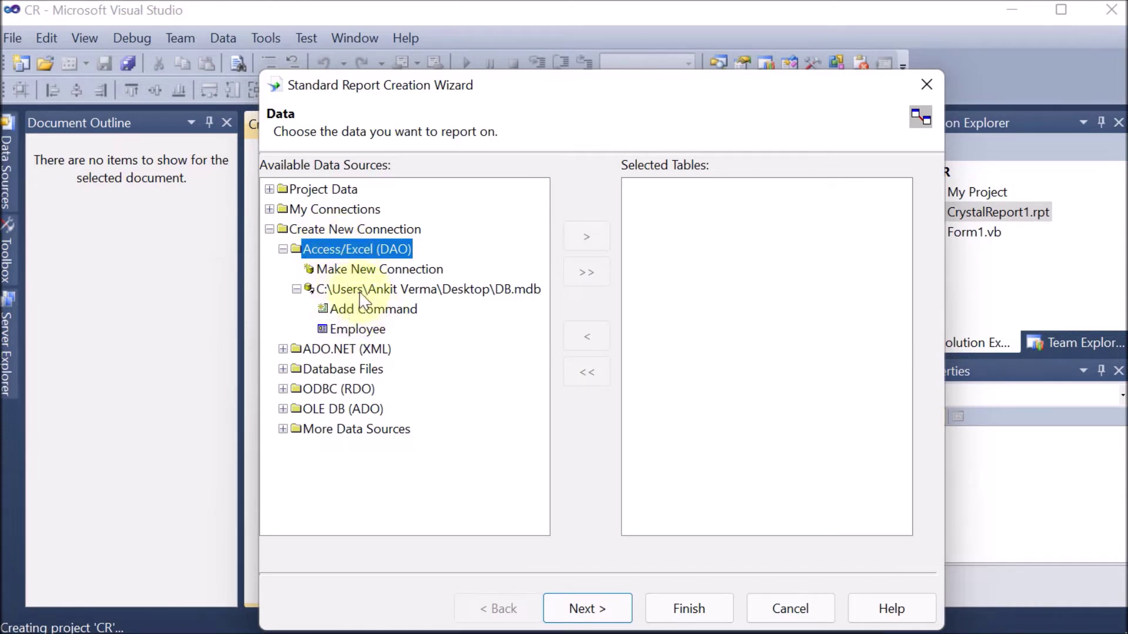
pyautogui.click(512, 292)
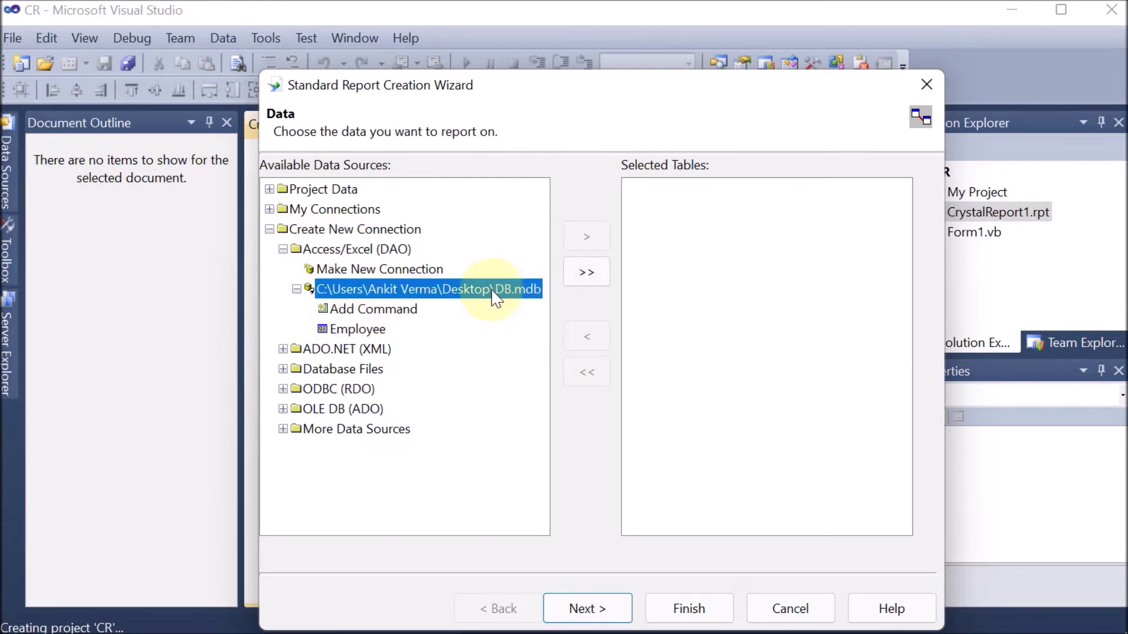
pyautogui.click(355, 331)
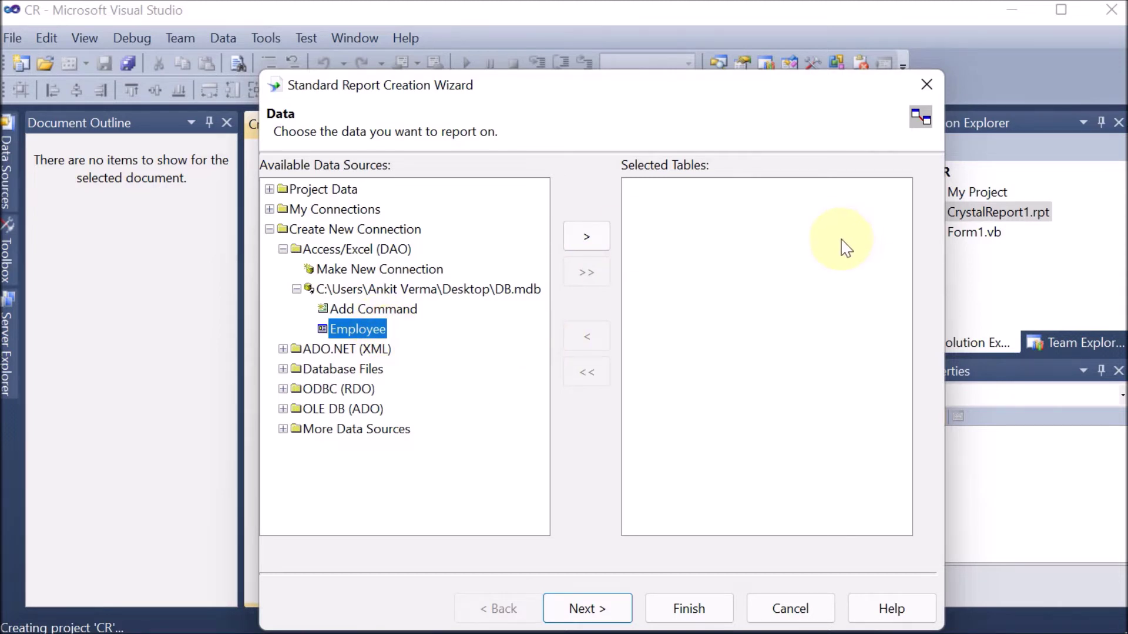
pyautogui.click(589, 238)
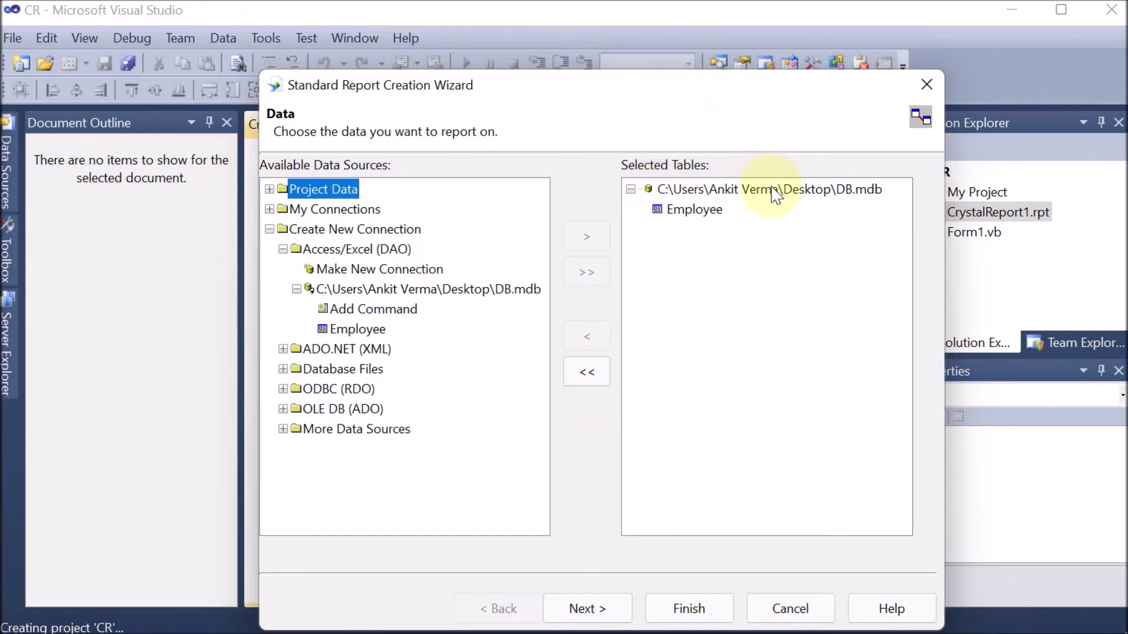
pyautogui.click(590, 372)
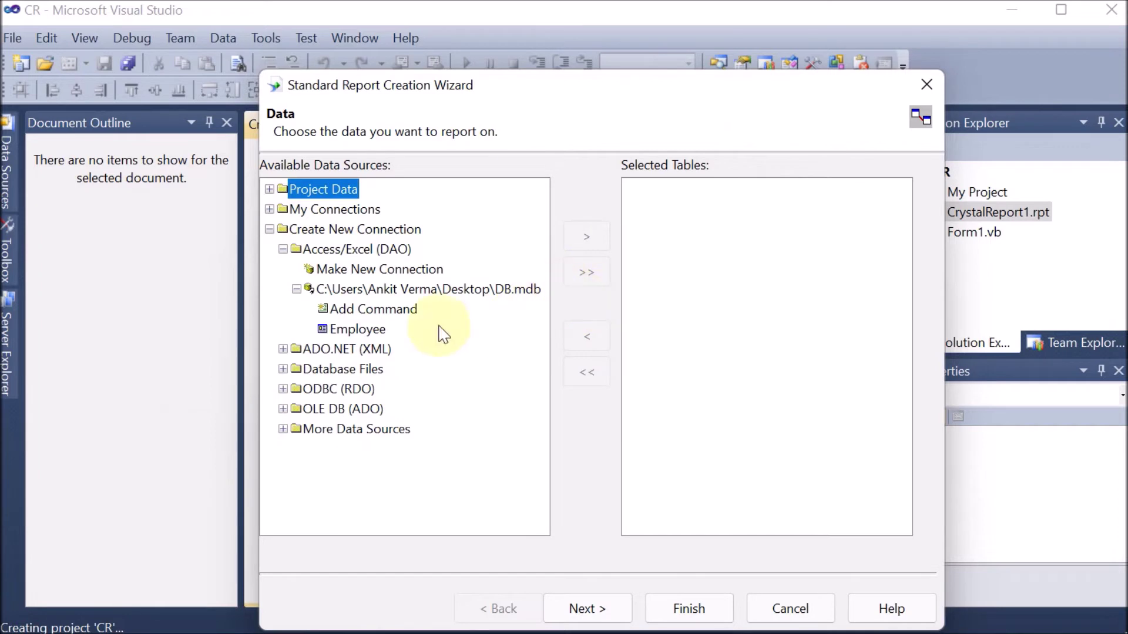
# Add the Employee table from the DB.mdb connection to the selected tables and continue to the field selection
pyautogui.click(359, 329)
pyautogui.click(586, 236)
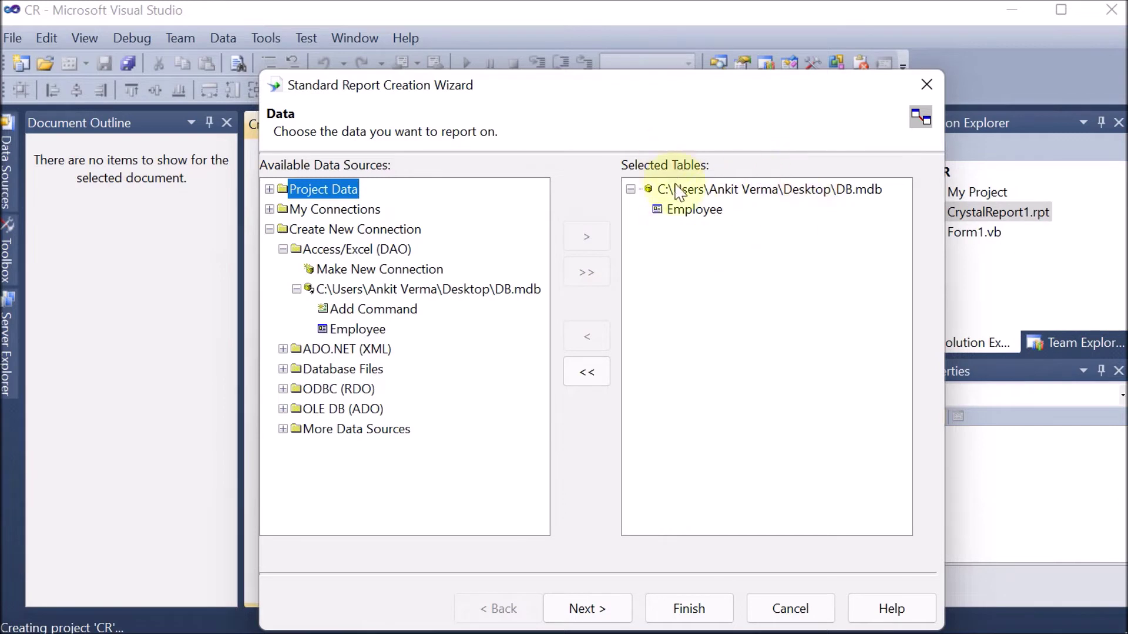
pyautogui.click(607, 611)
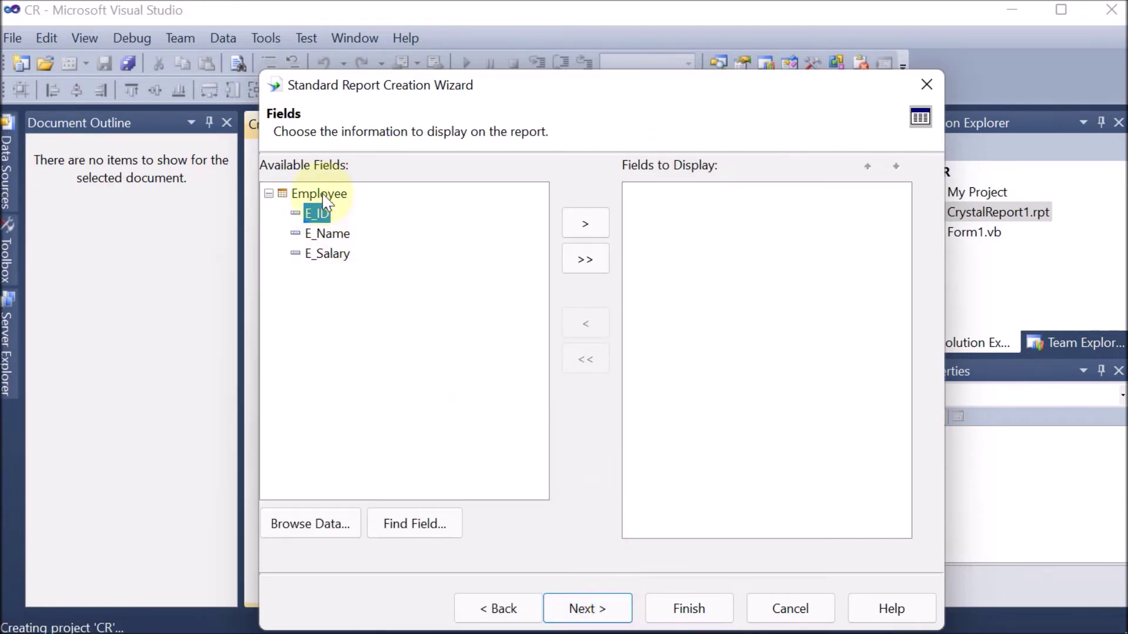
pyautogui.click(269, 194)
pyautogui.click(269, 194)
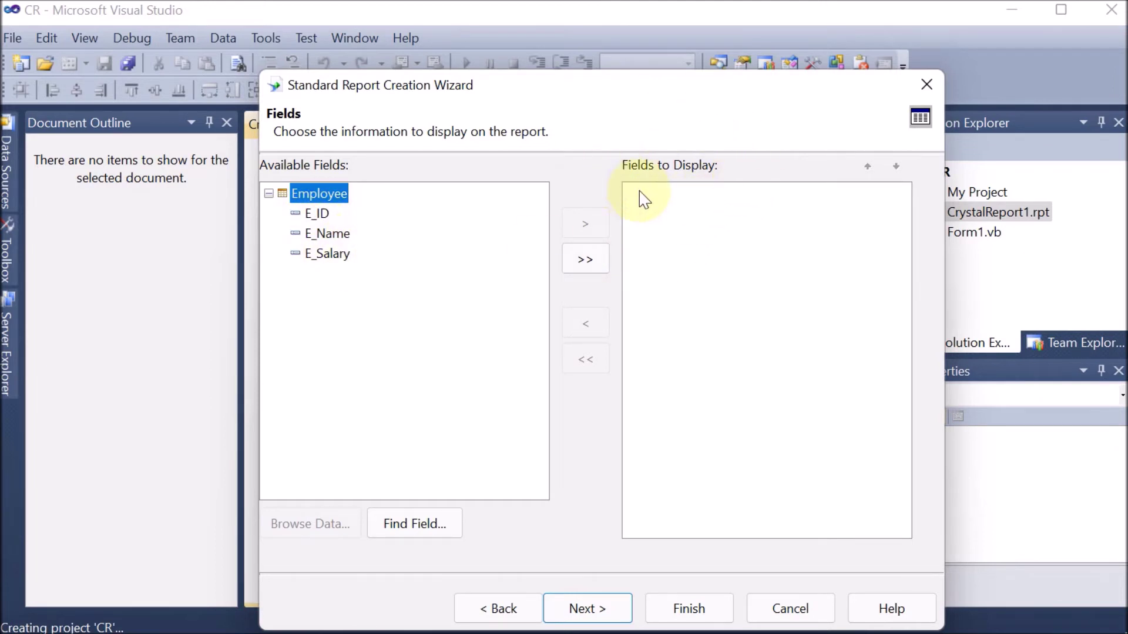
pyautogui.click(590, 262)
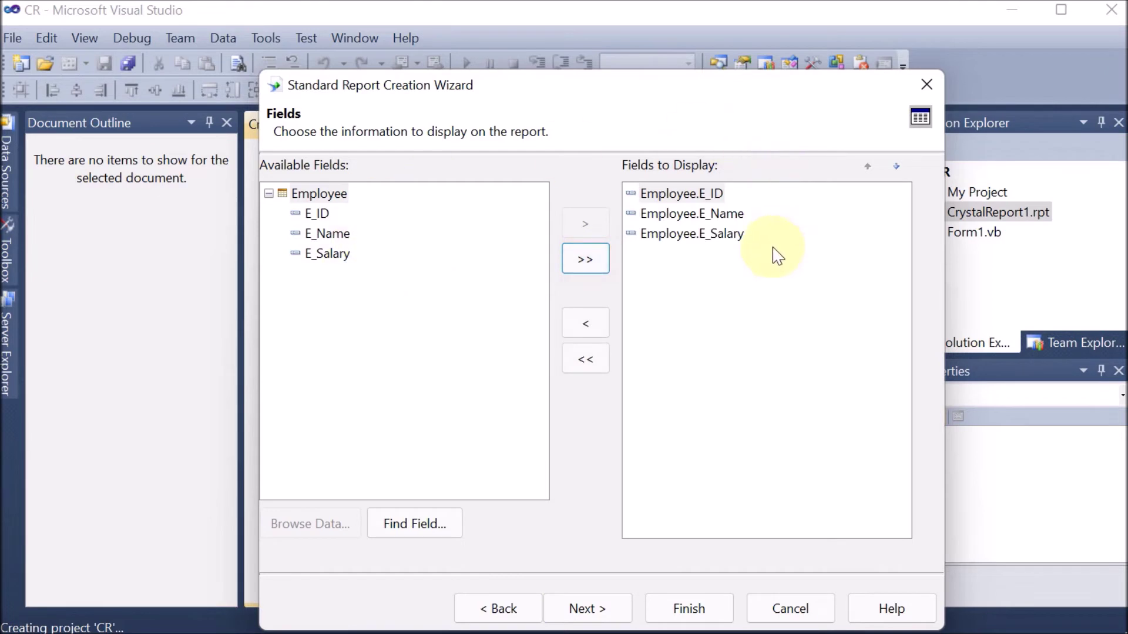
pyautogui.click(586, 360)
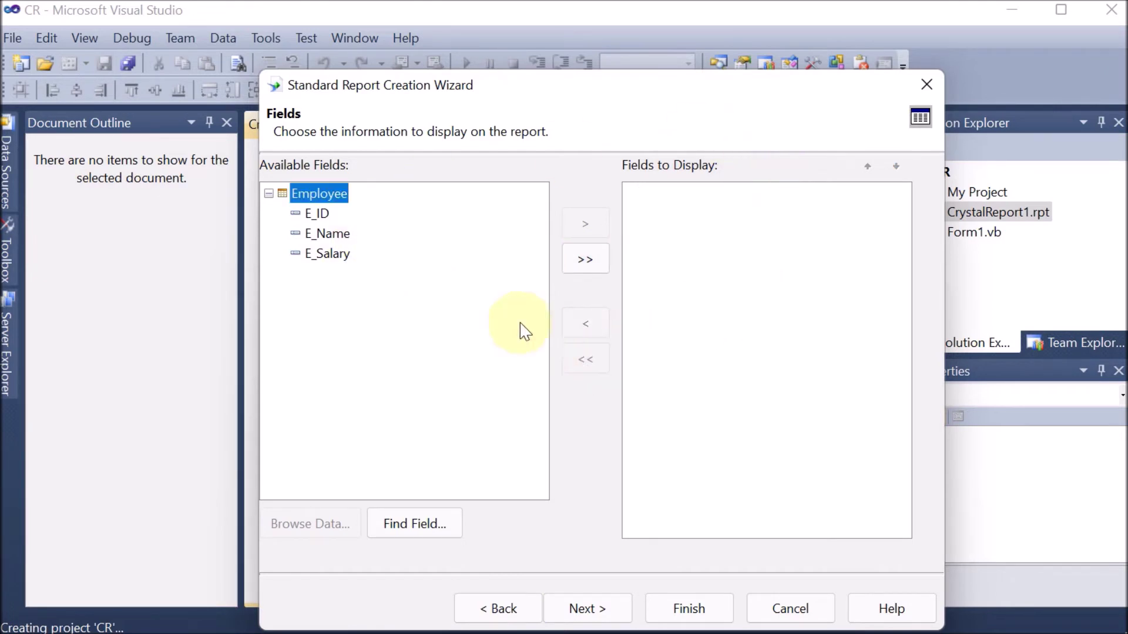
pyautogui.click(316, 214)
pyautogui.click(591, 222)
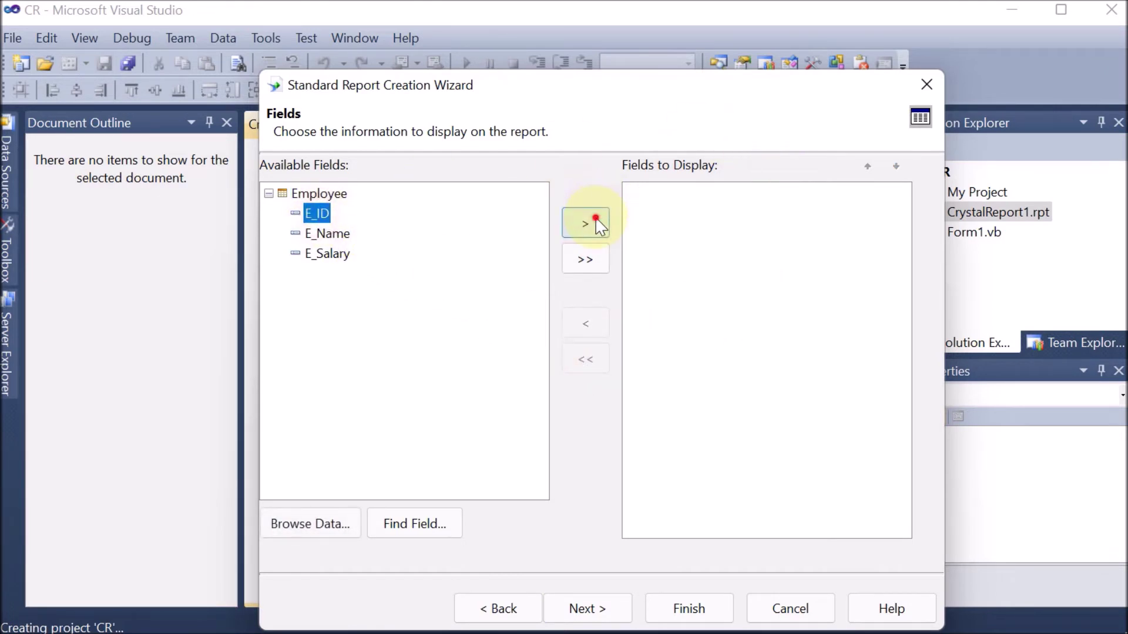
pyautogui.click(332, 234)
pyautogui.click(590, 224)
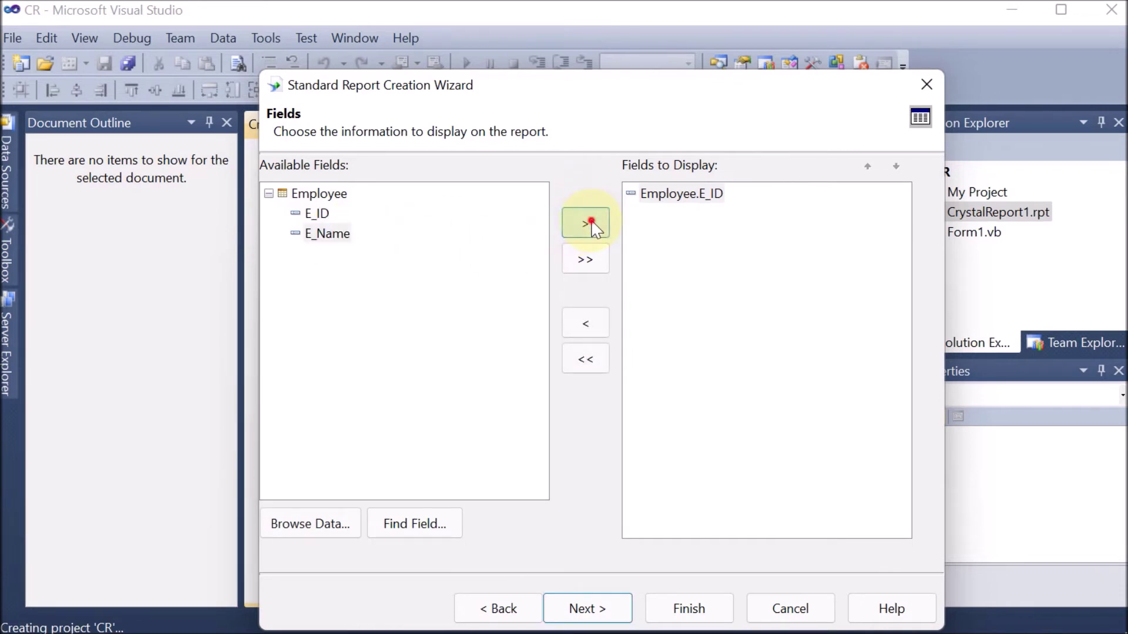
pyautogui.click(332, 253)
pyautogui.click(590, 223)
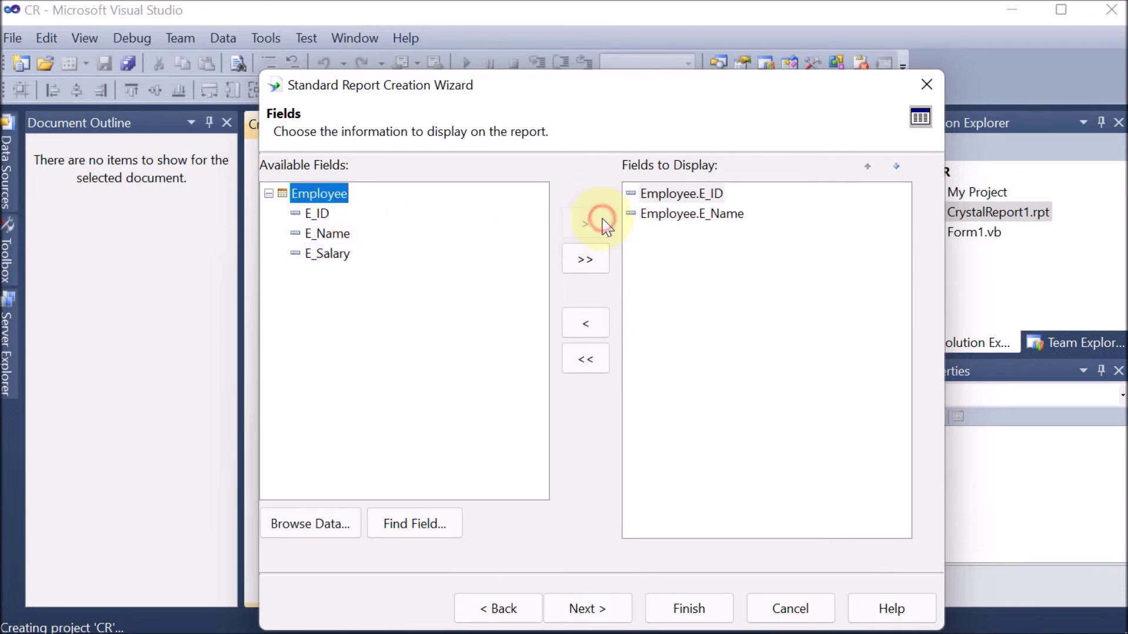
pyautogui.click(586, 360)
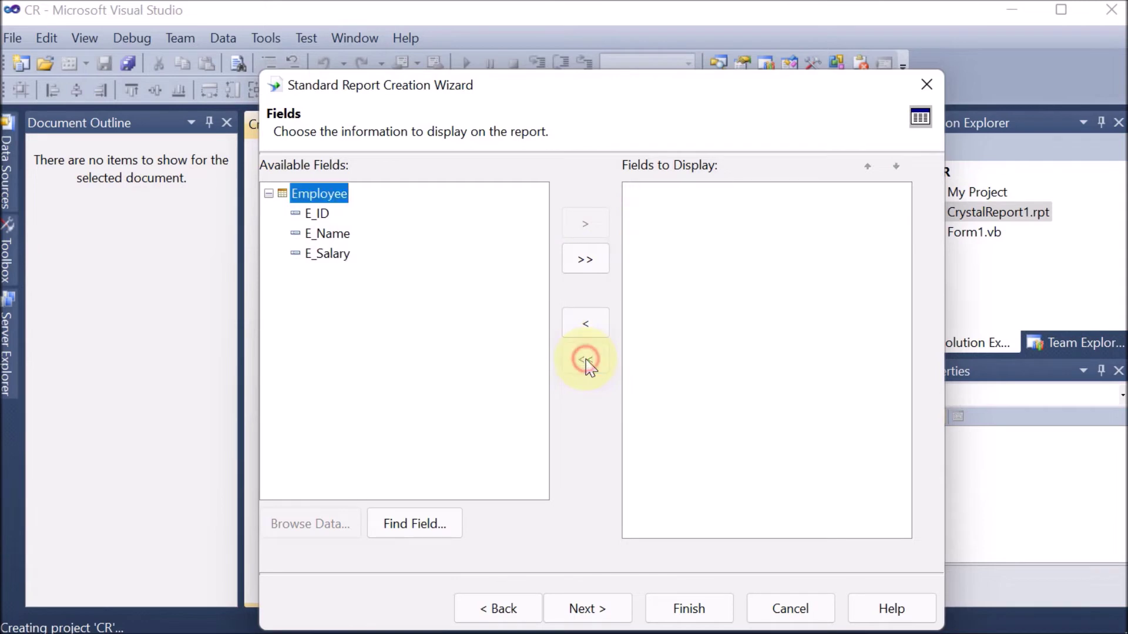
# Display all Employee fields on the report and group it by E_ID, E_Name and E_Salary in ascending order
pyautogui.click(580, 260)
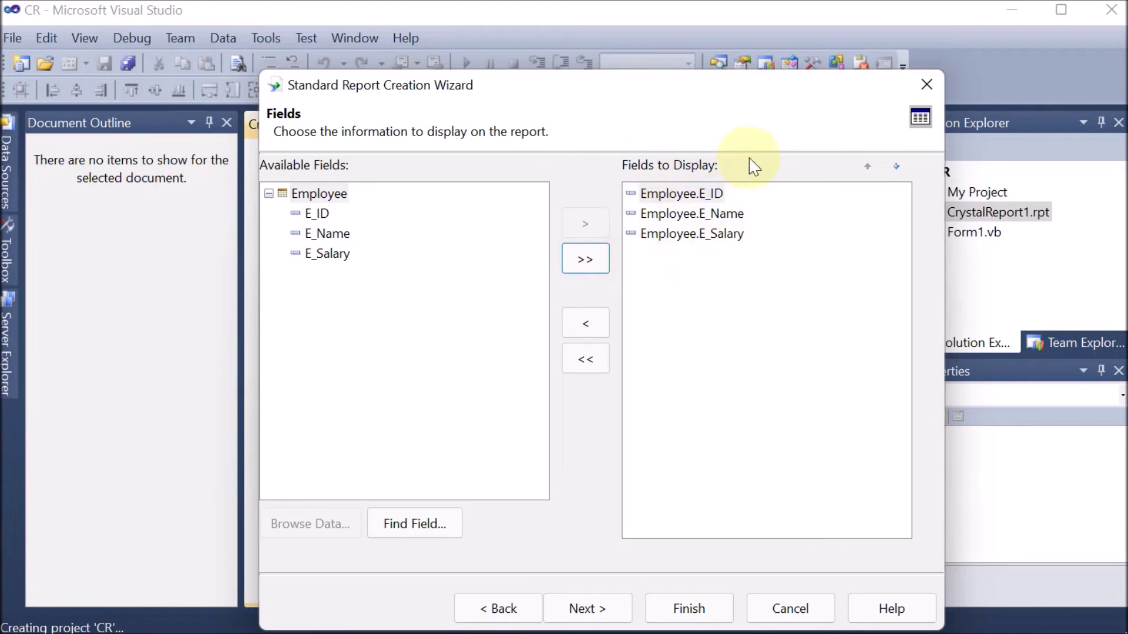
pyautogui.click(587, 609)
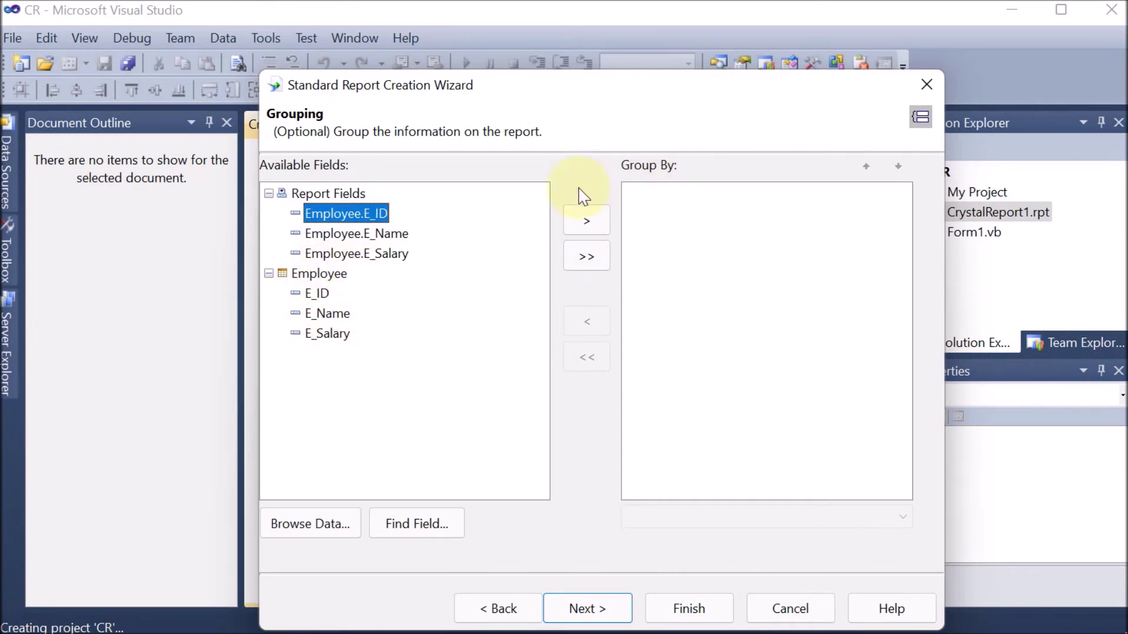
pyautogui.click(579, 259)
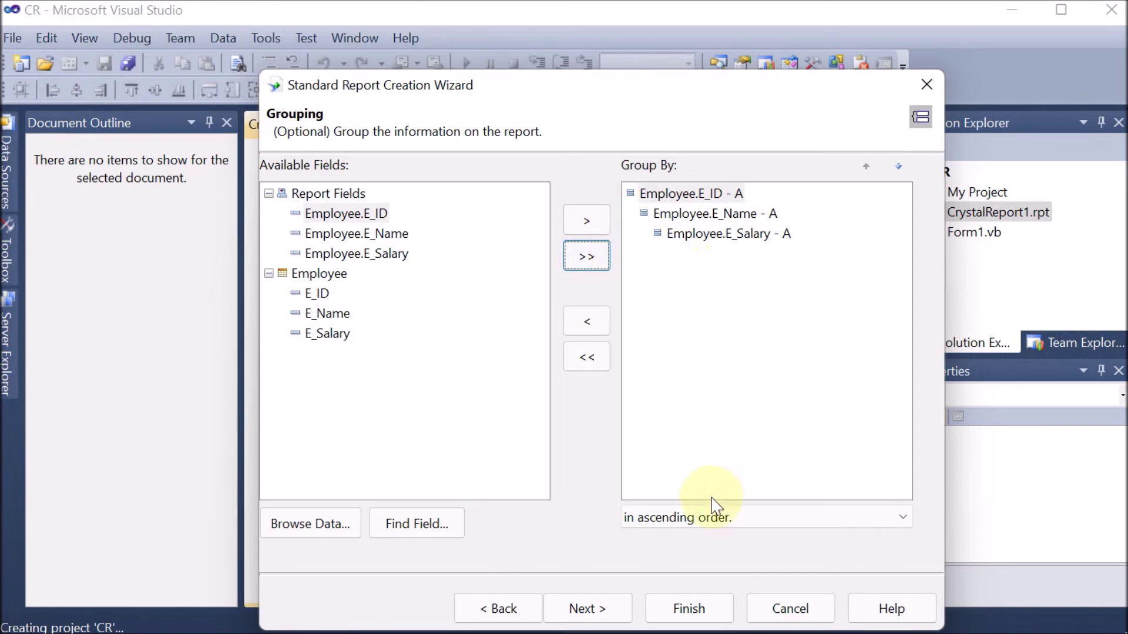
pyautogui.click(592, 603)
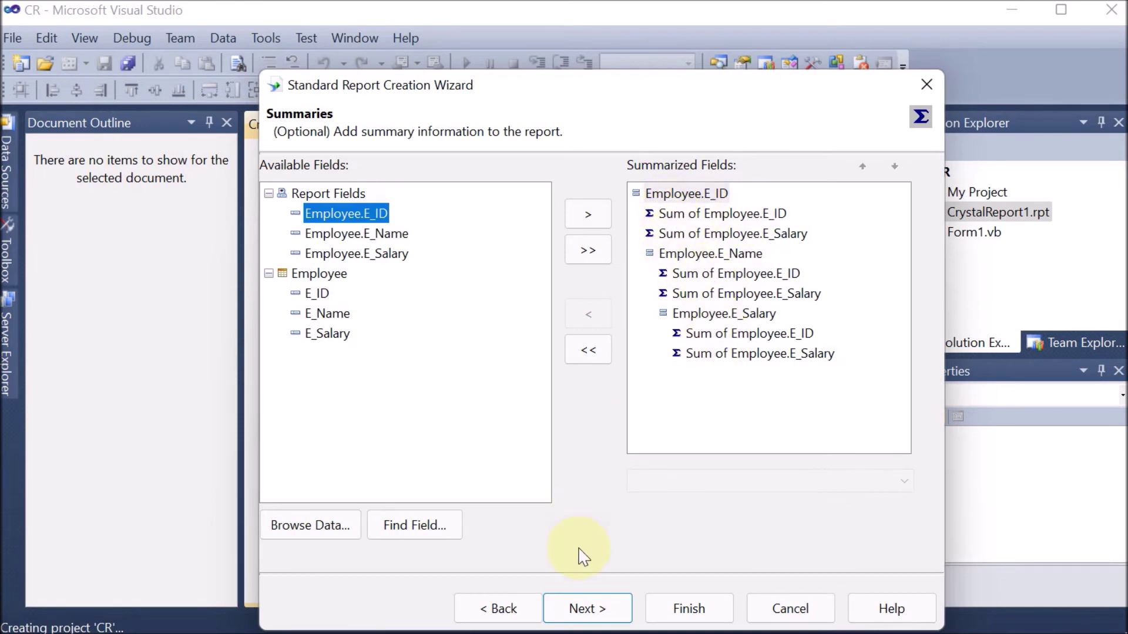
# Keep the default summaries and sort the Employee.E_ID group by Top 5 groups, comparing Sum of Employee.E_ID
pyautogui.click(600, 610)
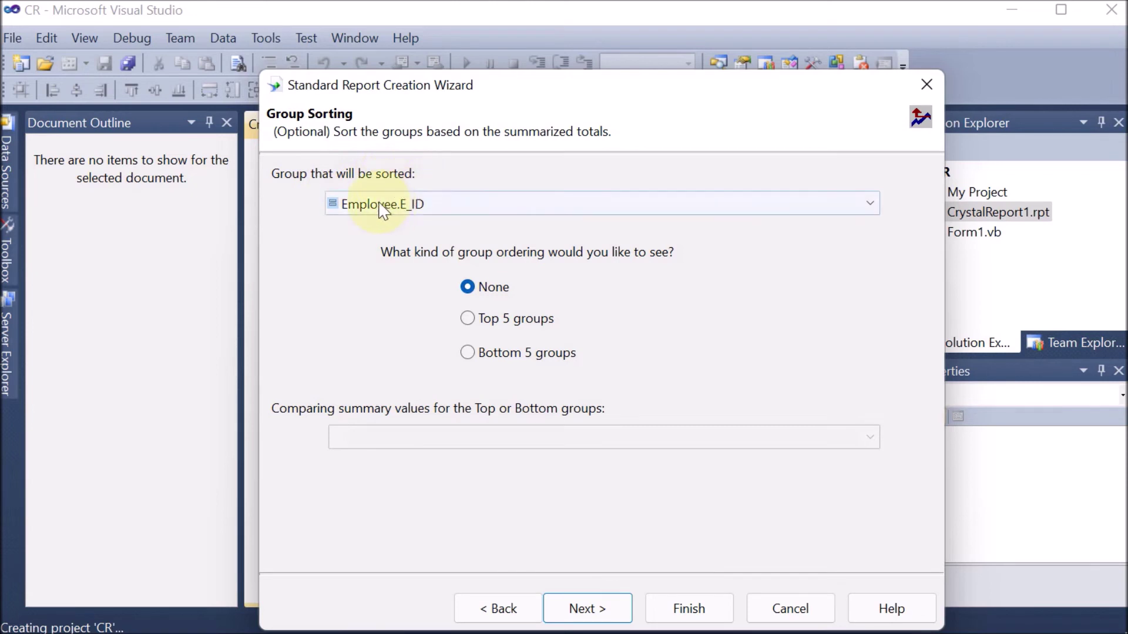
pyautogui.click(868, 205)
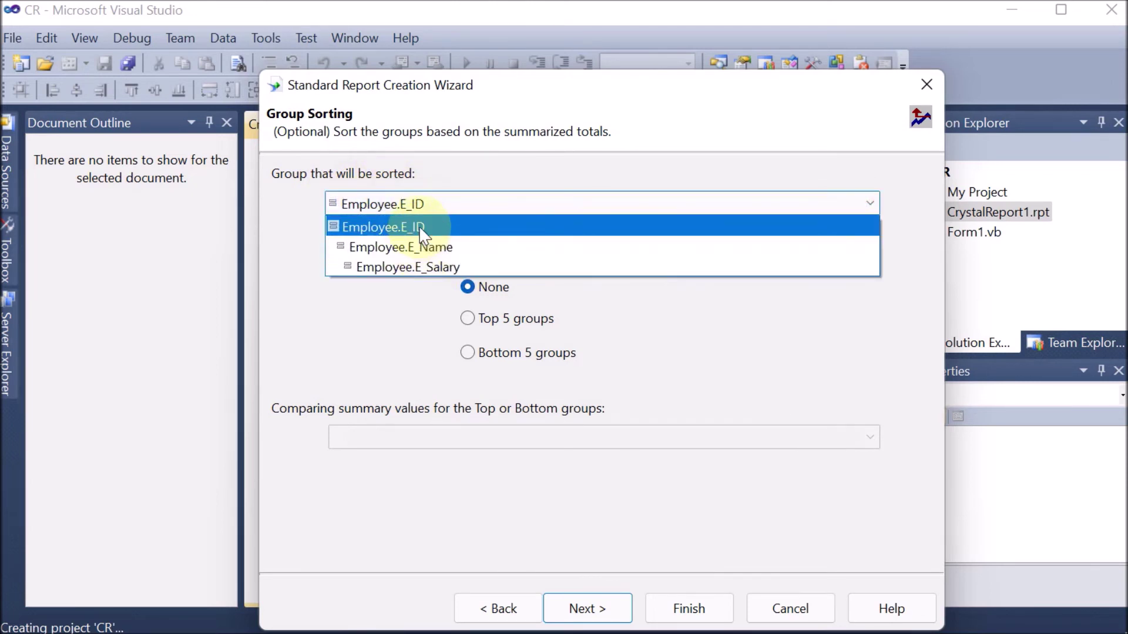
pyautogui.click(922, 199)
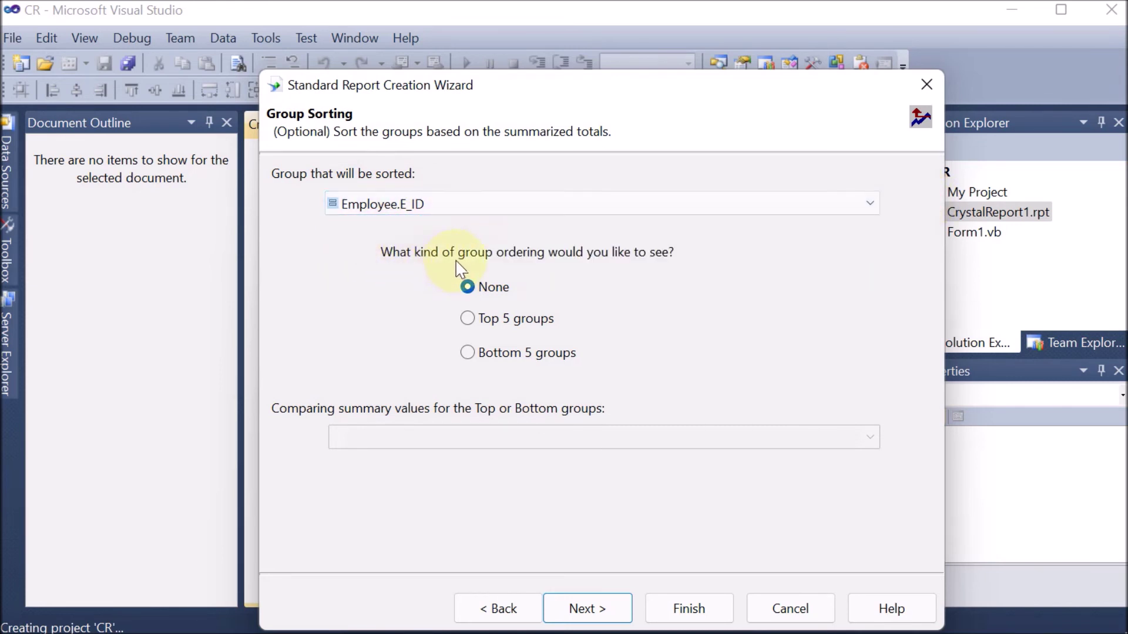
pyautogui.click(468, 353)
pyautogui.click(467, 320)
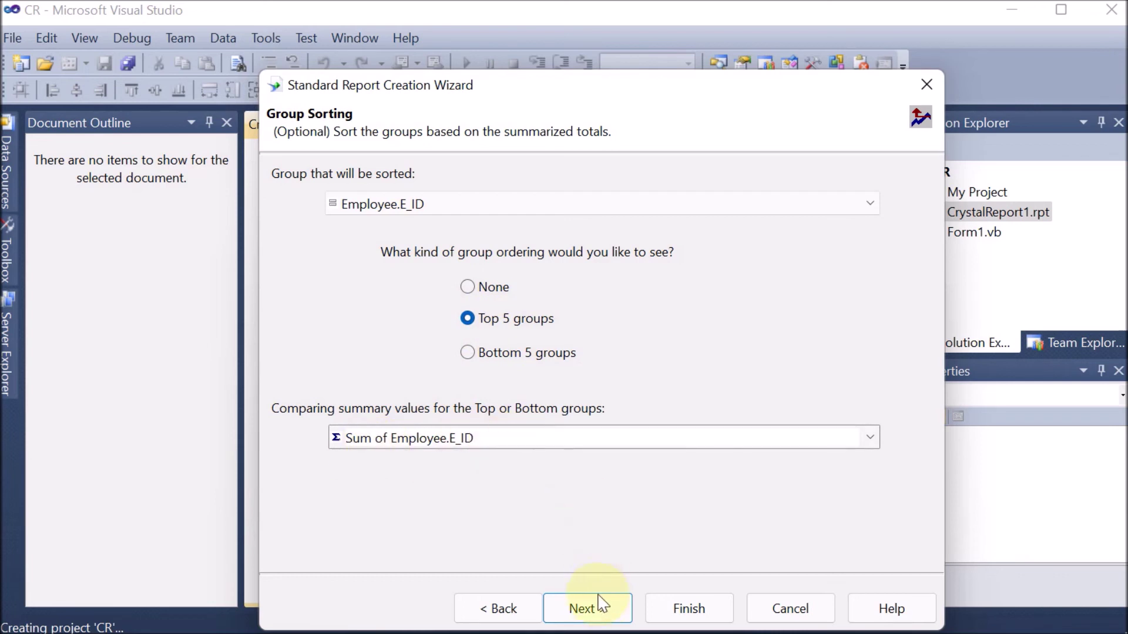
pyautogui.click(587, 609)
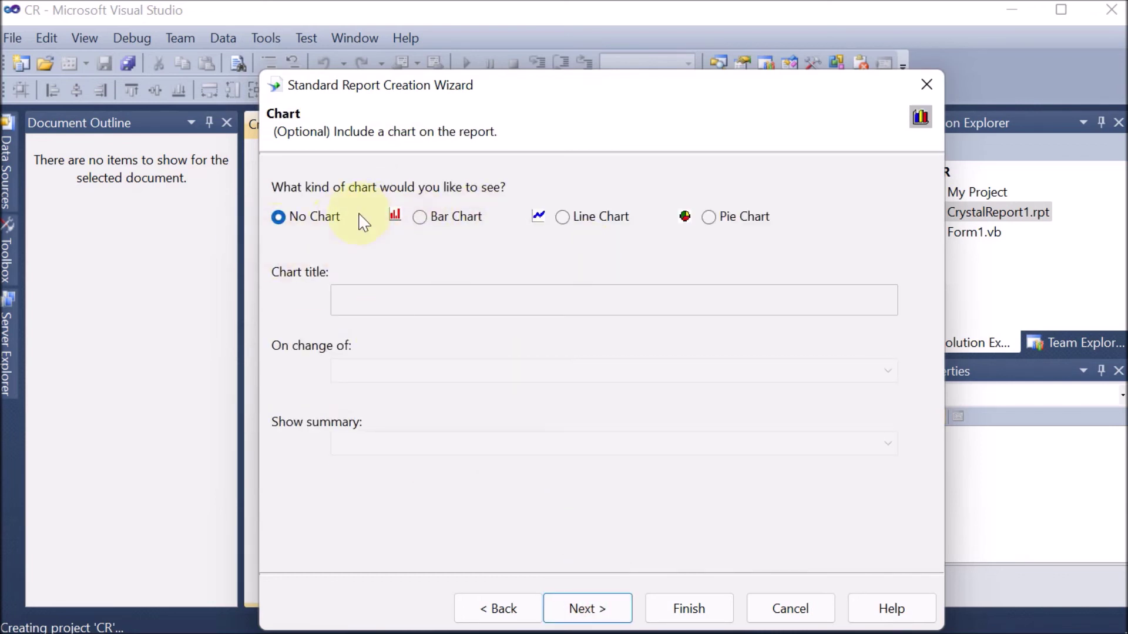
# Try the chart types and include a bar chart showing Sum of Employee.E_ID on change of Employee.E_ID
pyautogui.click(420, 217)
pyautogui.click(563, 217)
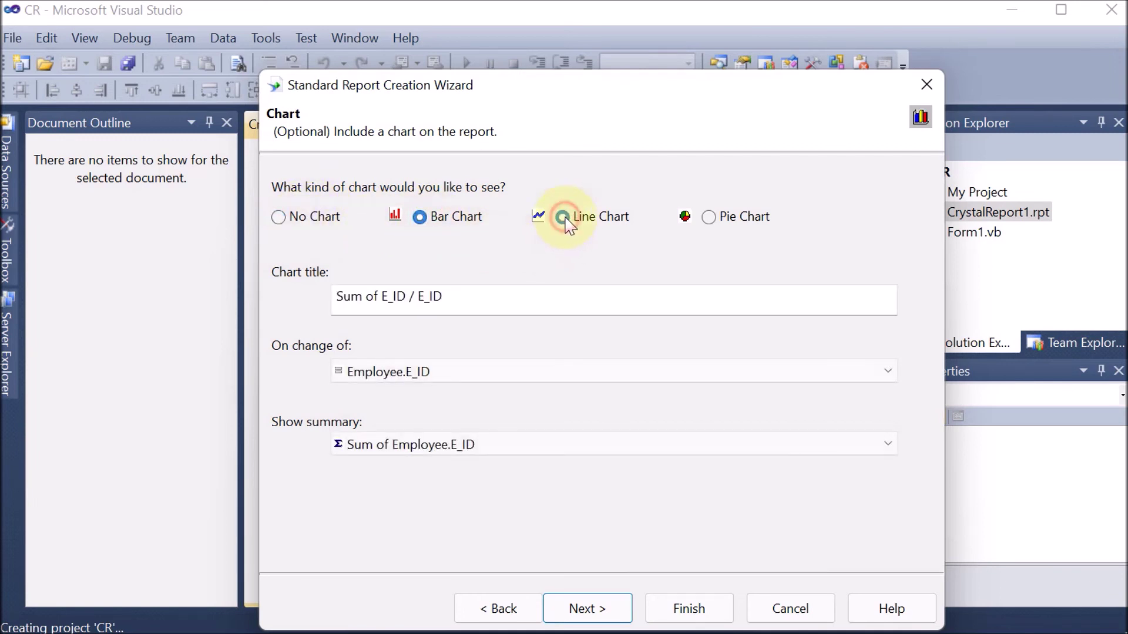
pyautogui.click(710, 218)
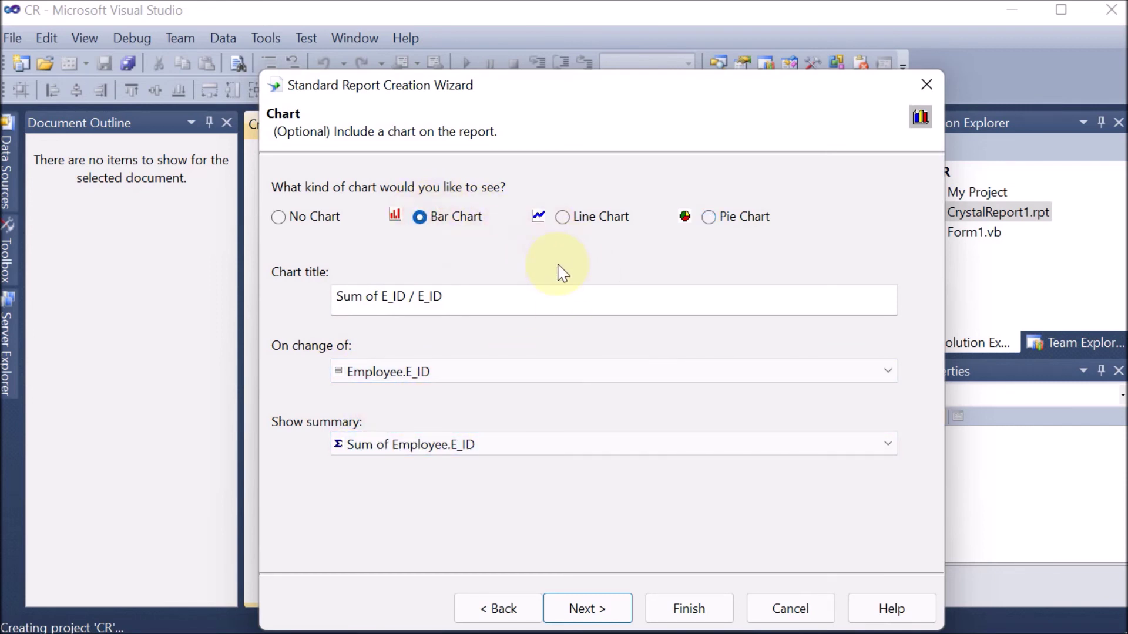
pyautogui.click(617, 610)
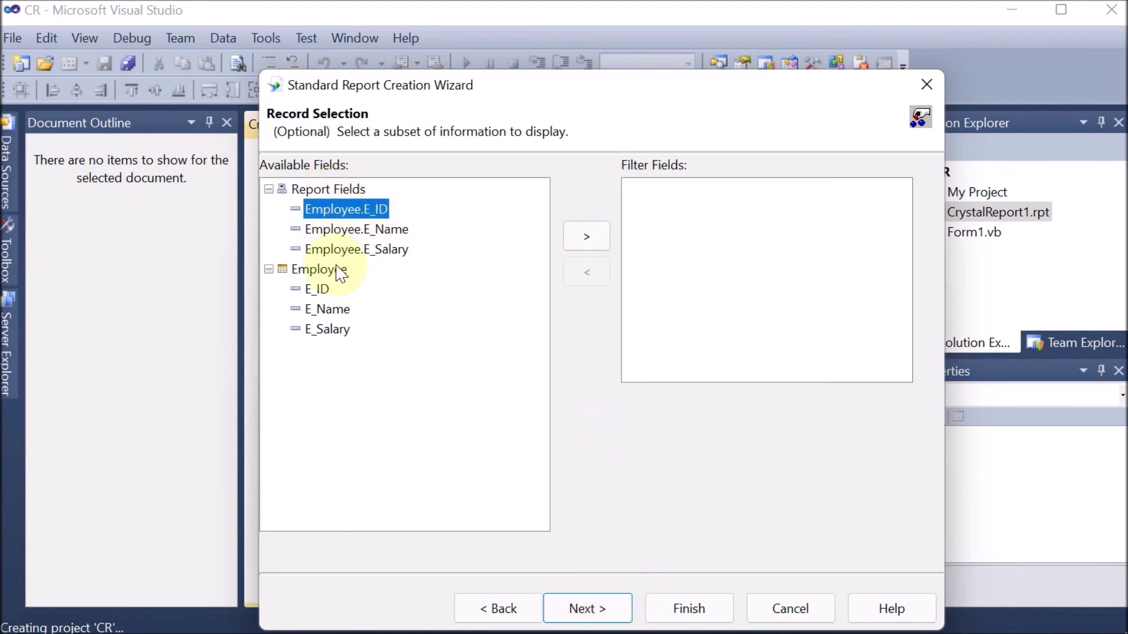
# Add Employee.E_ID, E_Name and E_Salary as filter fields, keep the "is any value" condition, and continue to the report style
pyautogui.click(588, 230)
pyautogui.click(405, 230)
pyautogui.click(585, 237)
pyautogui.click(585, 235)
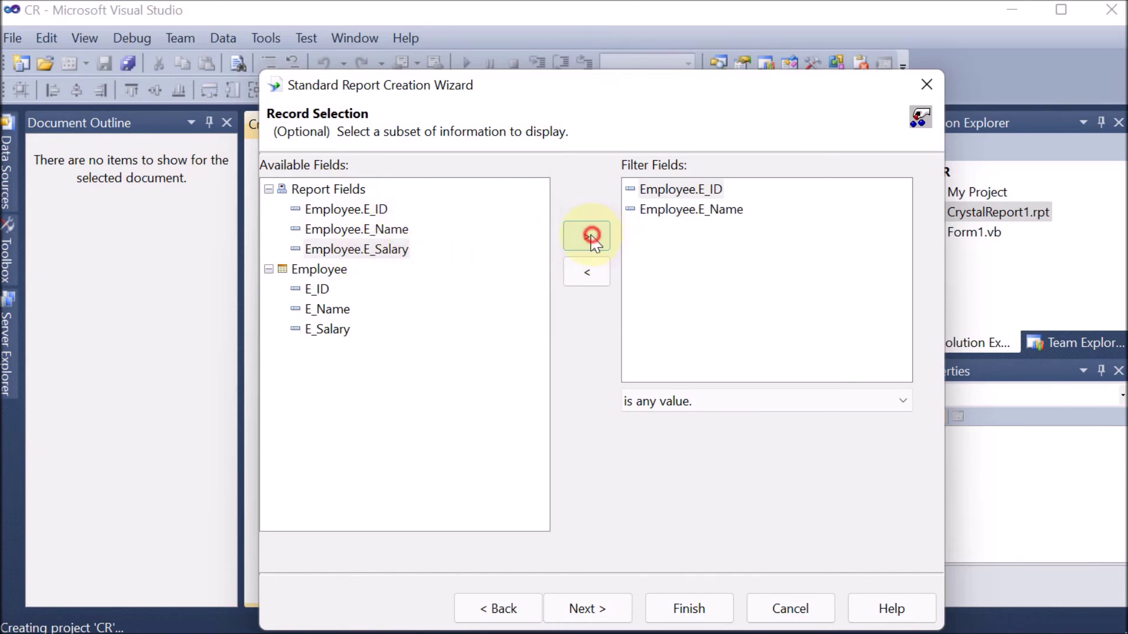
pyautogui.click(848, 408)
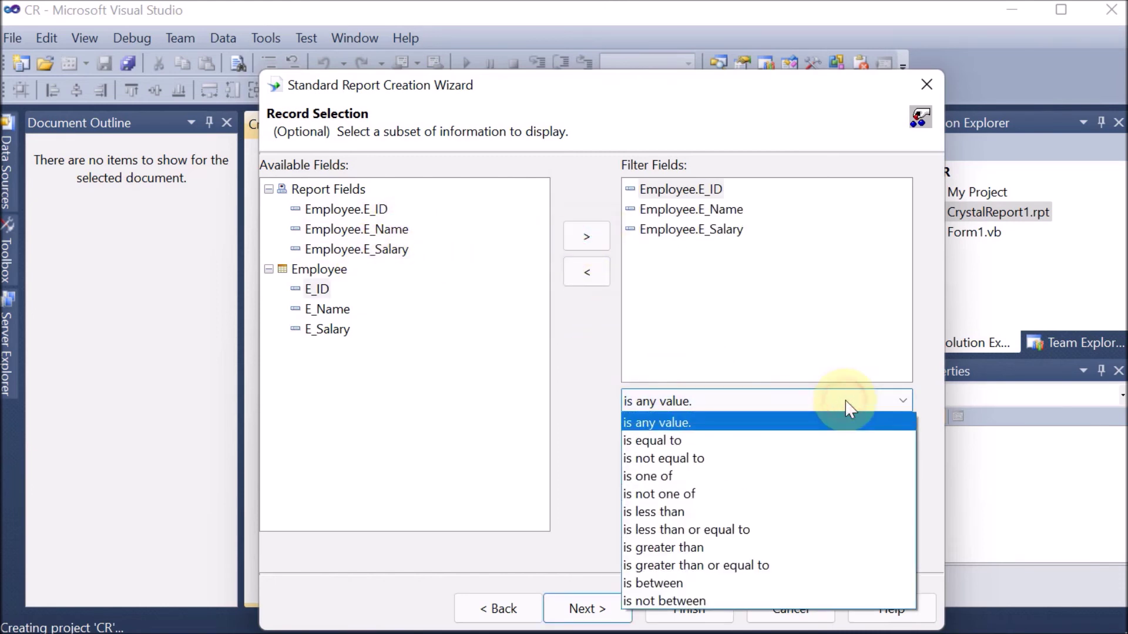
pyautogui.click(652, 422)
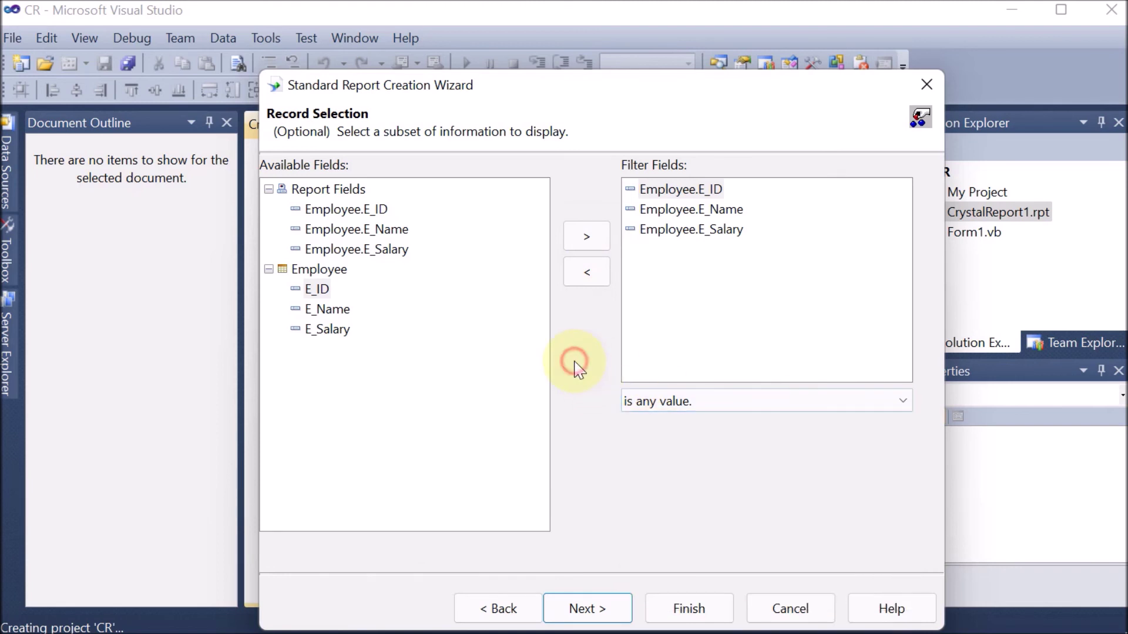
pyautogui.click(605, 608)
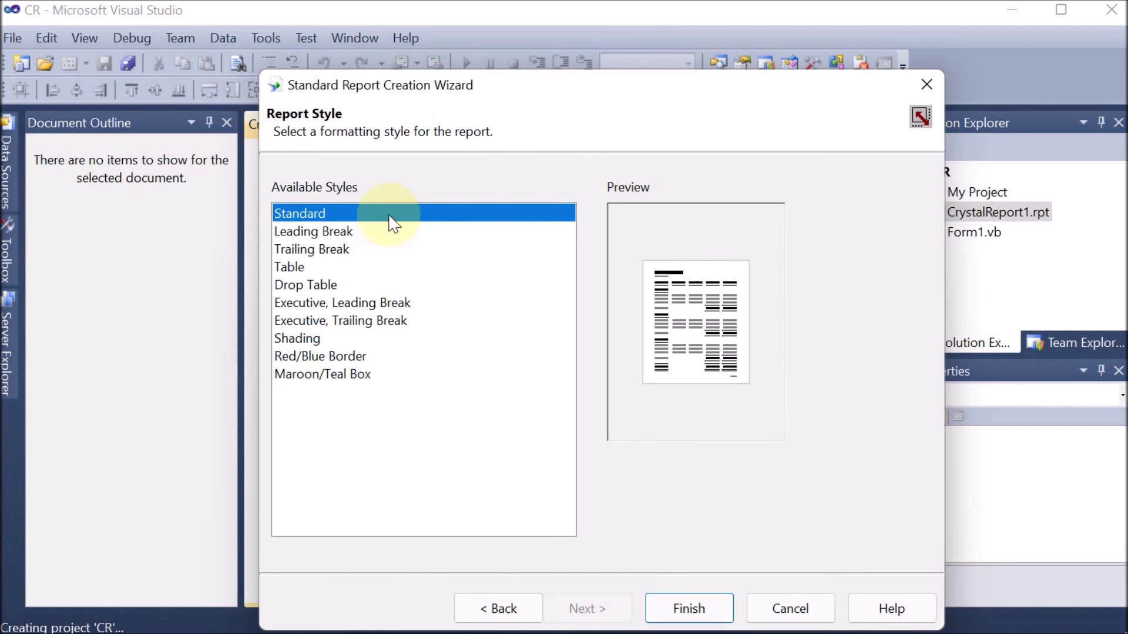
# Preview the report styles from Leading Break to Maroon/Teal Box, choose Red/Blue Border and finish the report creation wizard
pyautogui.click(334, 233)
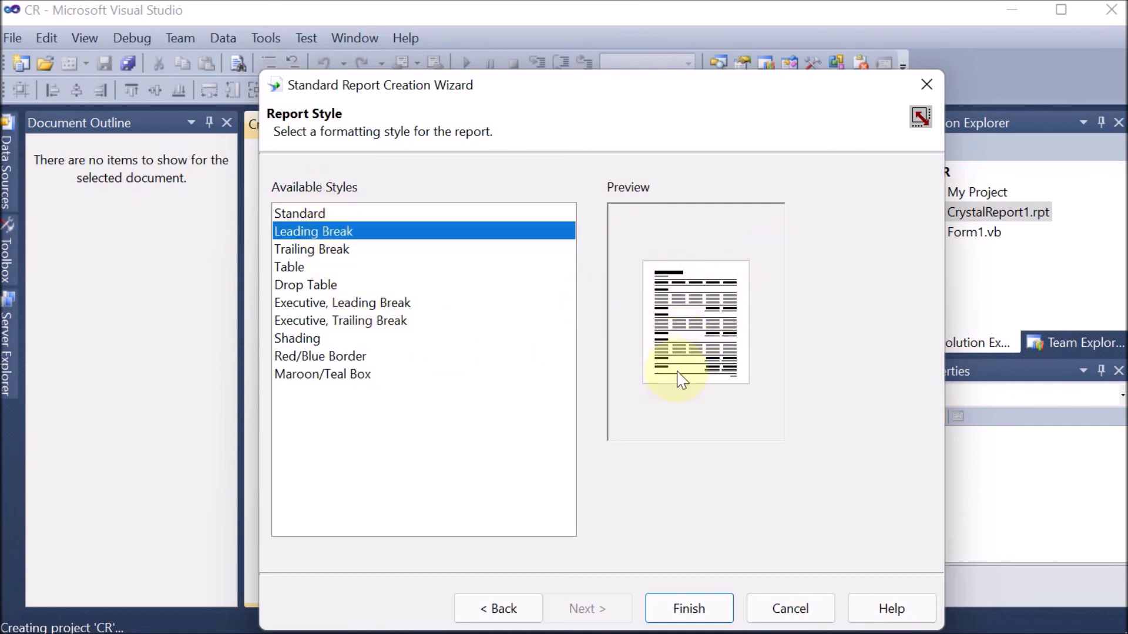
pyautogui.click(323, 249)
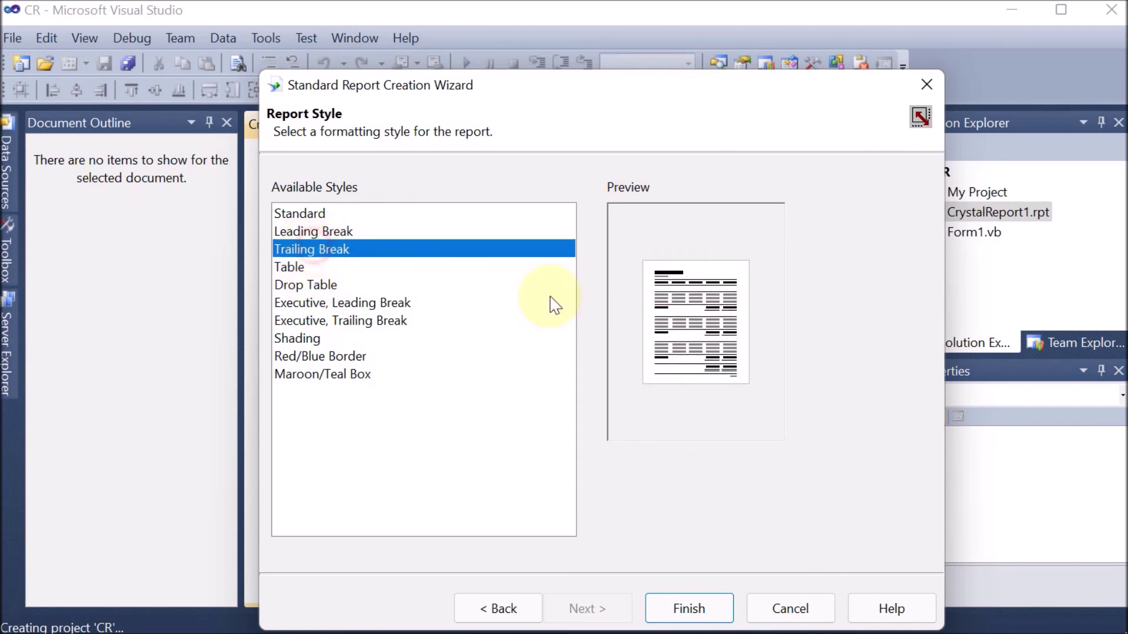
pyautogui.click(297, 267)
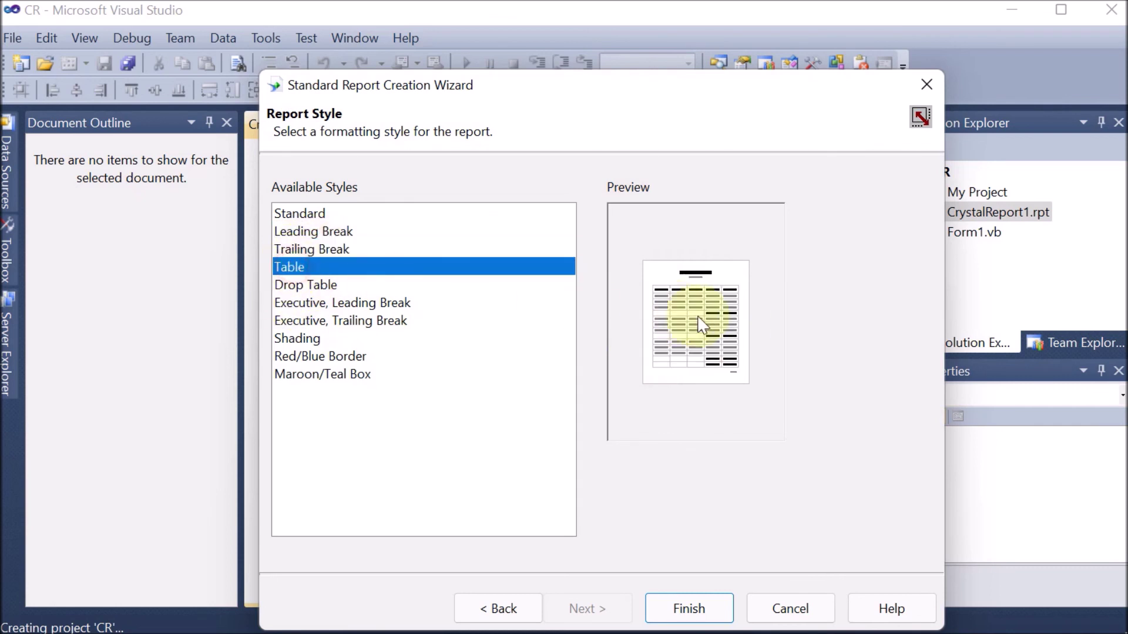
pyautogui.click(324, 285)
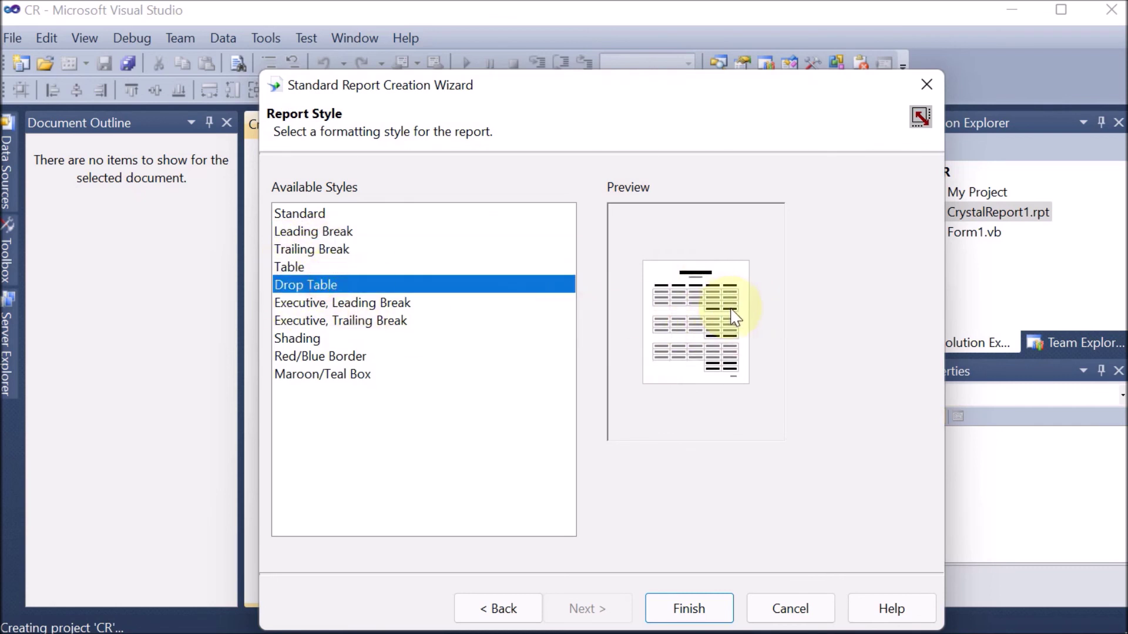
pyautogui.click(363, 303)
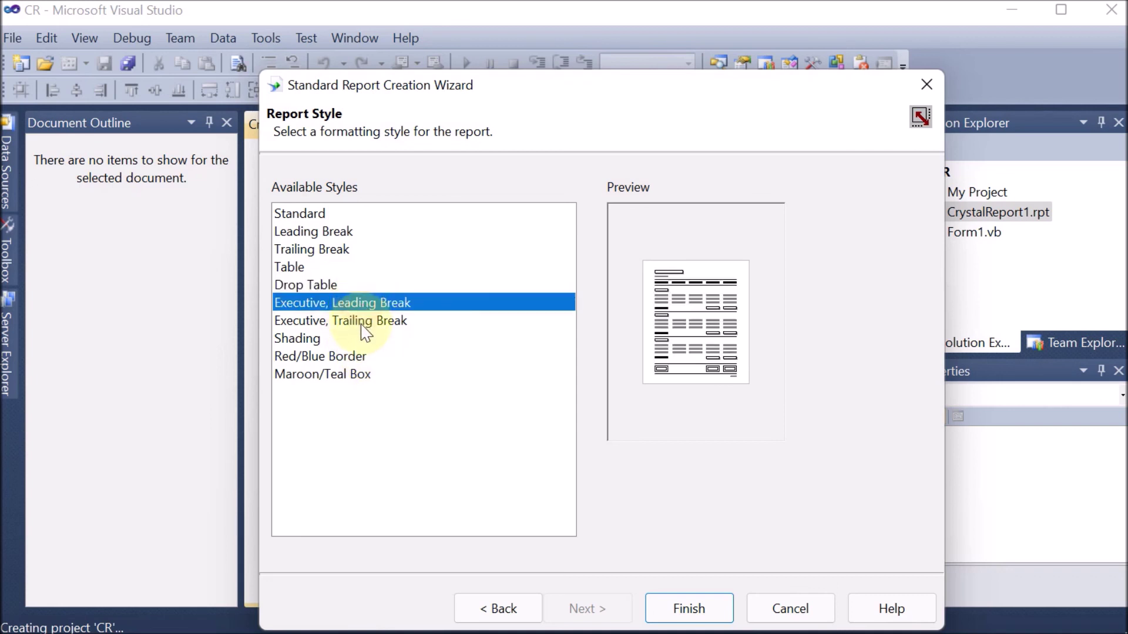
pyautogui.click(361, 322)
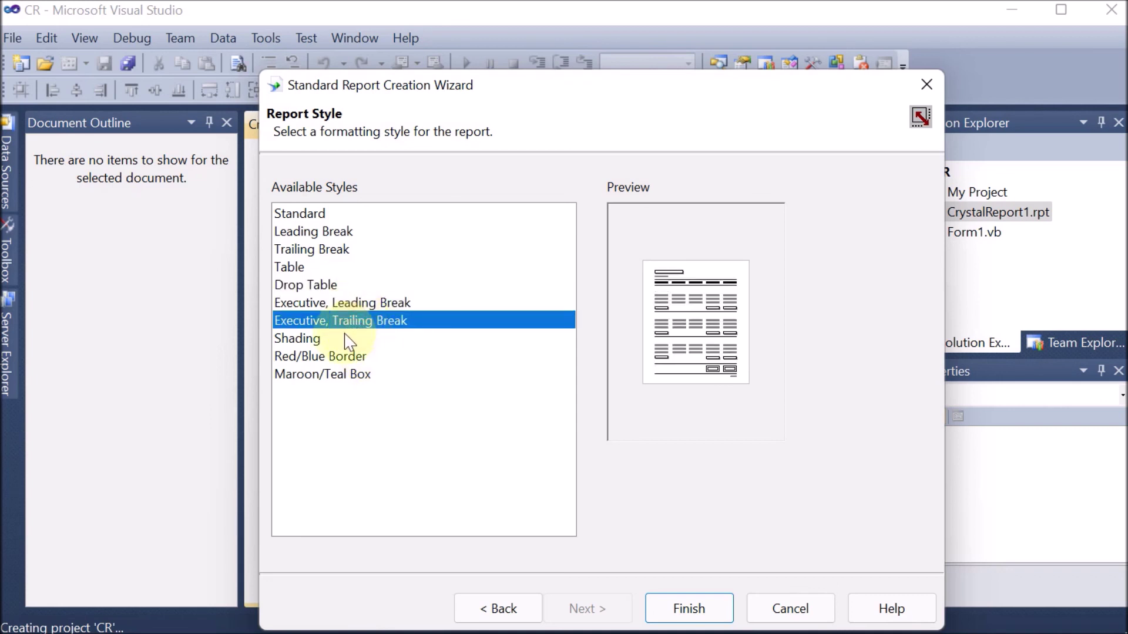
pyautogui.click(309, 339)
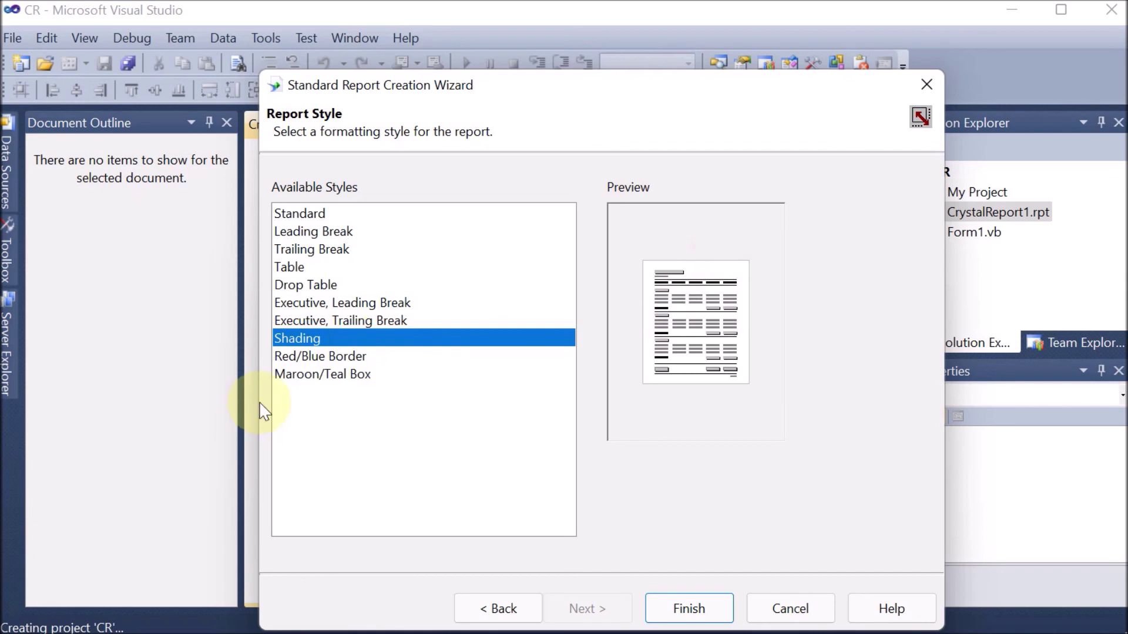
pyautogui.click(331, 355)
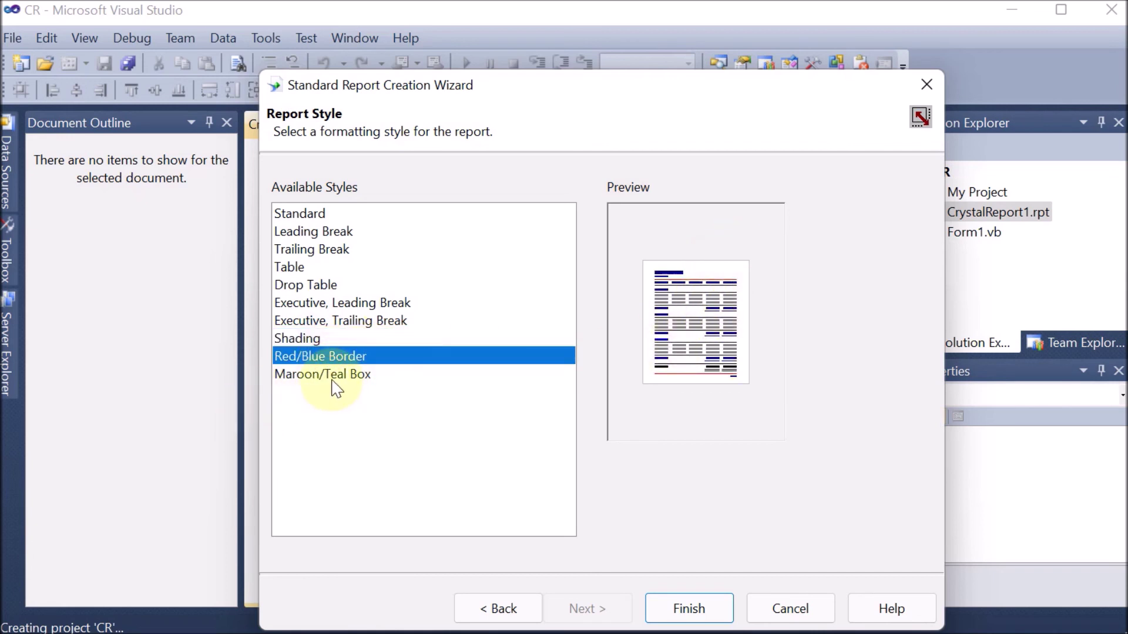
pyautogui.click(333, 376)
pyautogui.click(328, 356)
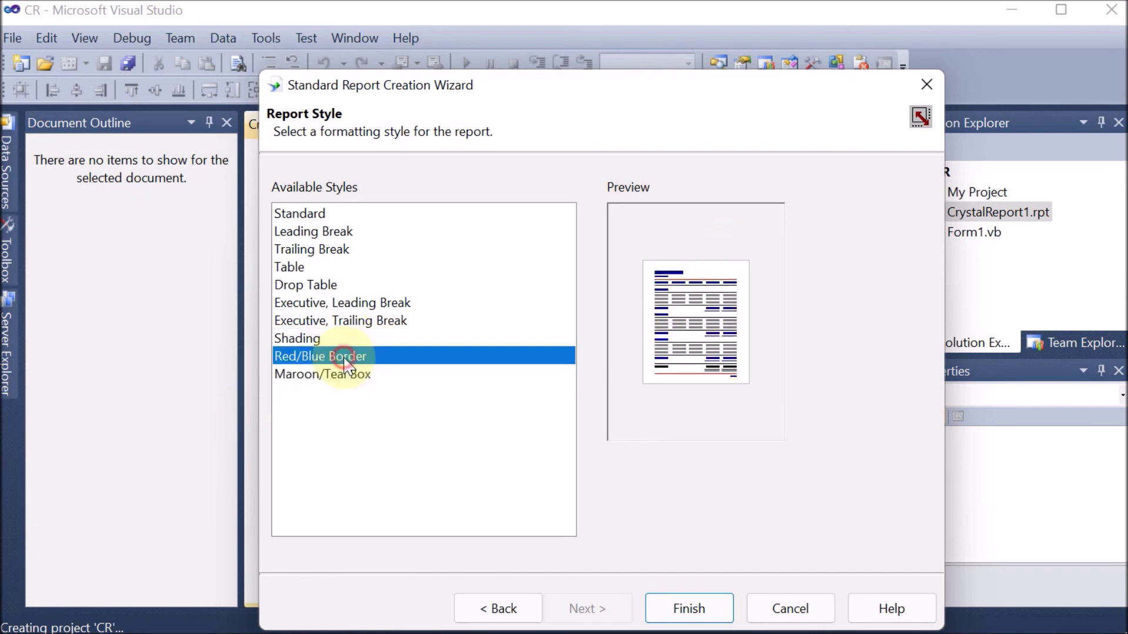
pyautogui.click(688, 605)
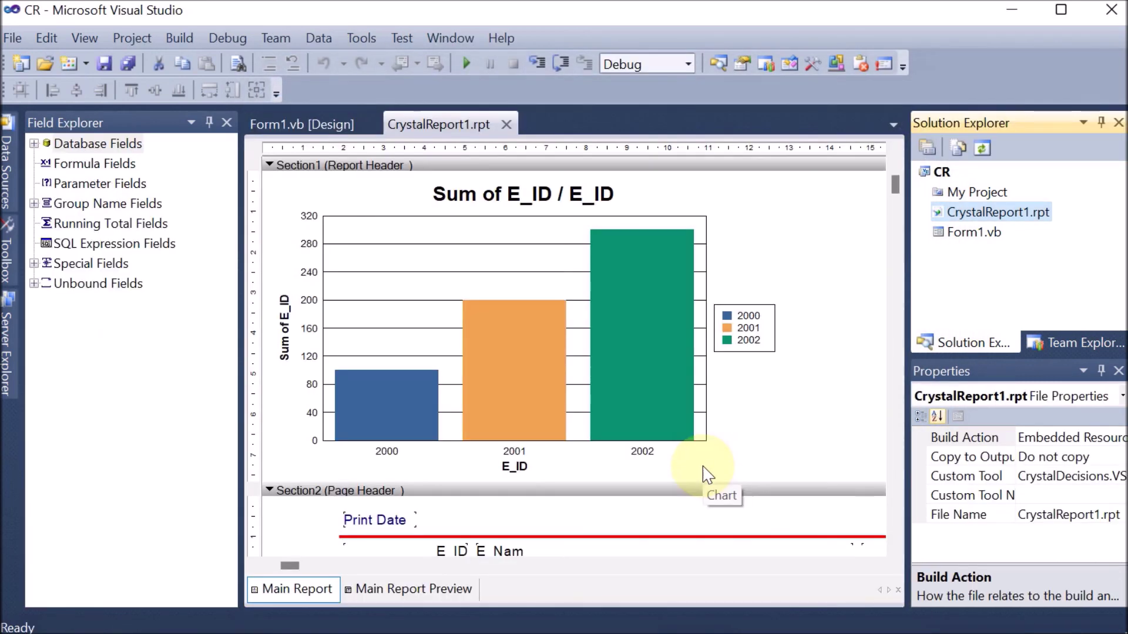
# Examine the generated report layout from the report header chart through the group and details sections down to the page footer
pyautogui.scroll(-1, 841, 343)
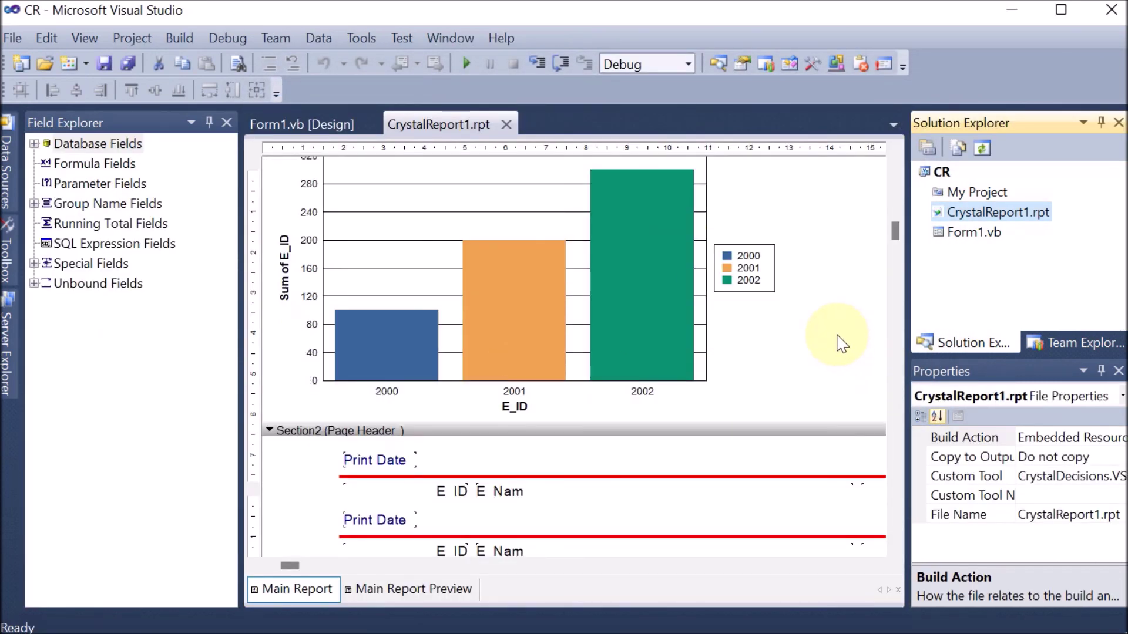
pyautogui.scroll(-3, 841, 344)
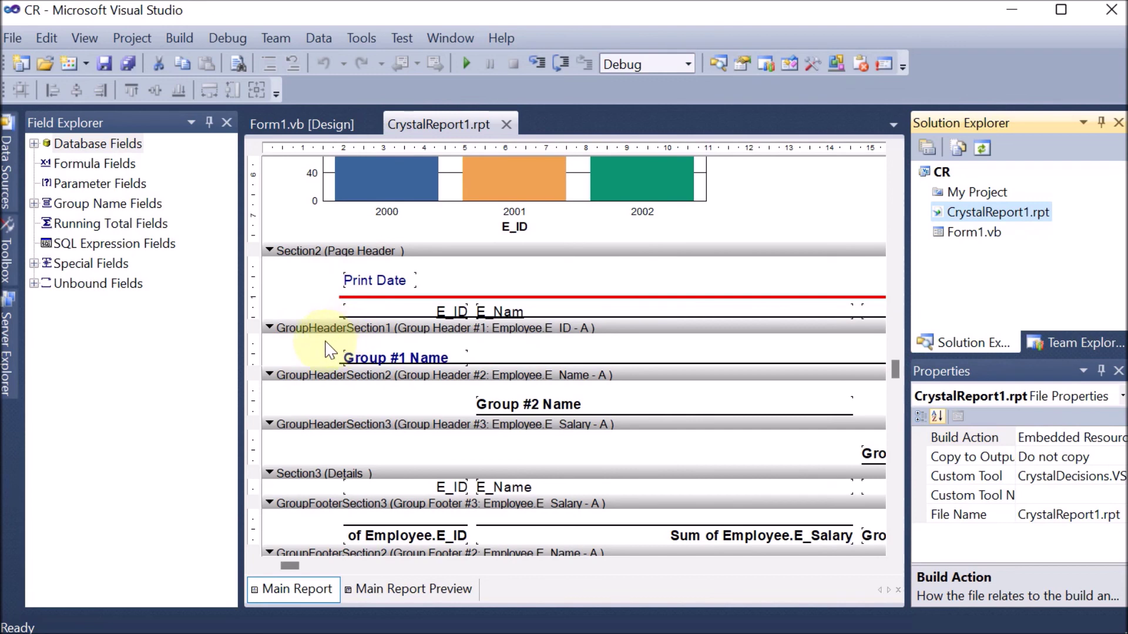
pyautogui.scroll(-2, 593, 367)
pyautogui.scroll(-1, 458, 328)
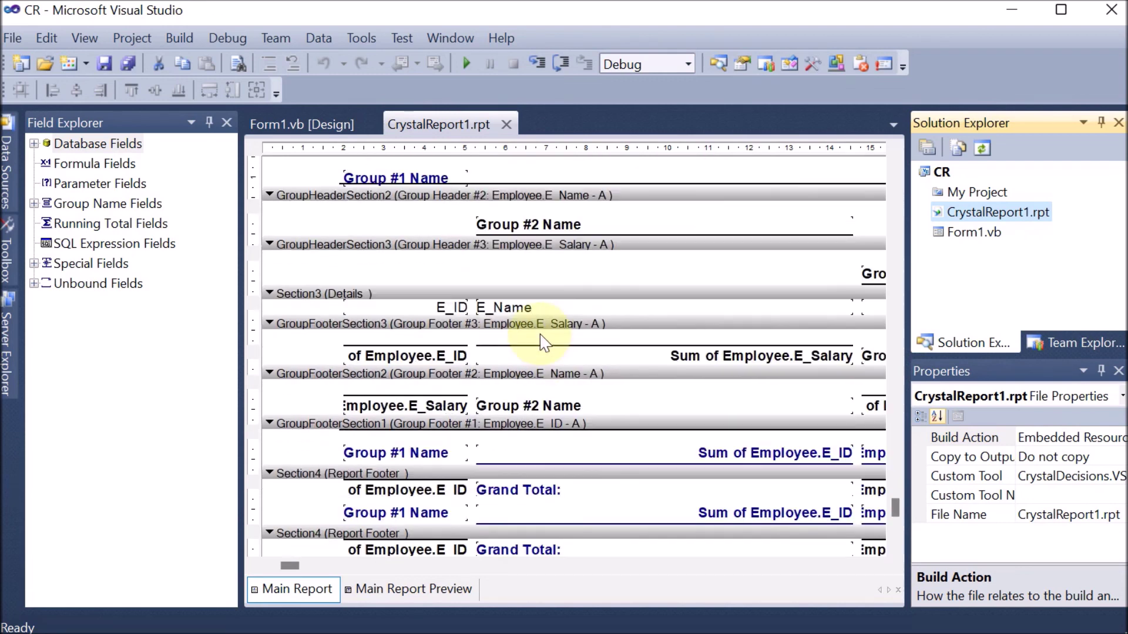
pyautogui.scroll(-1, 613, 414)
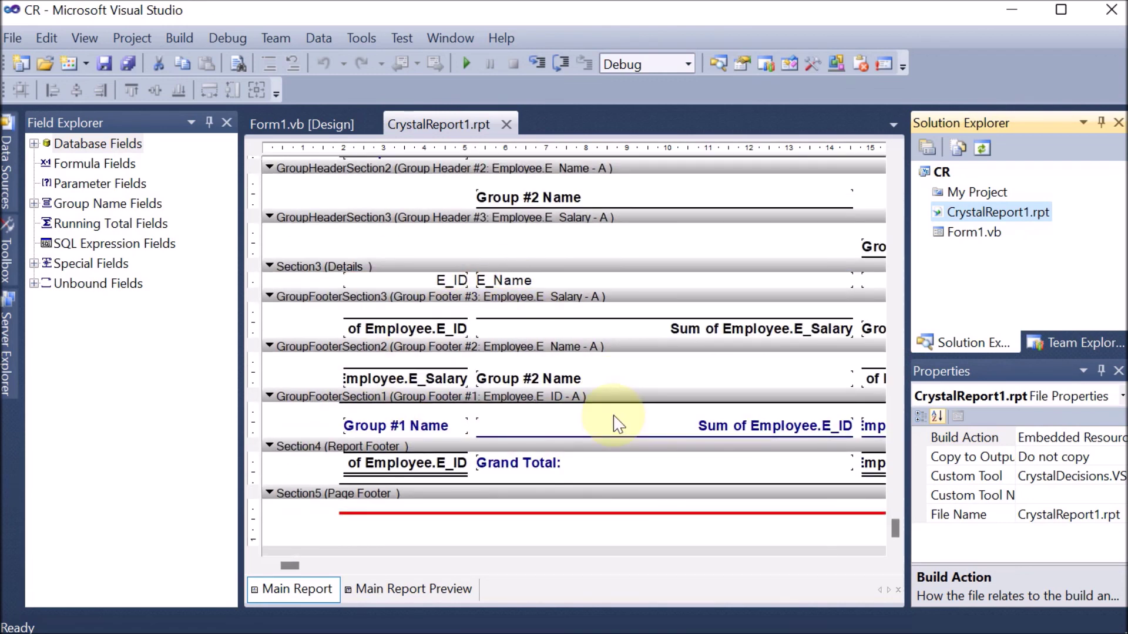